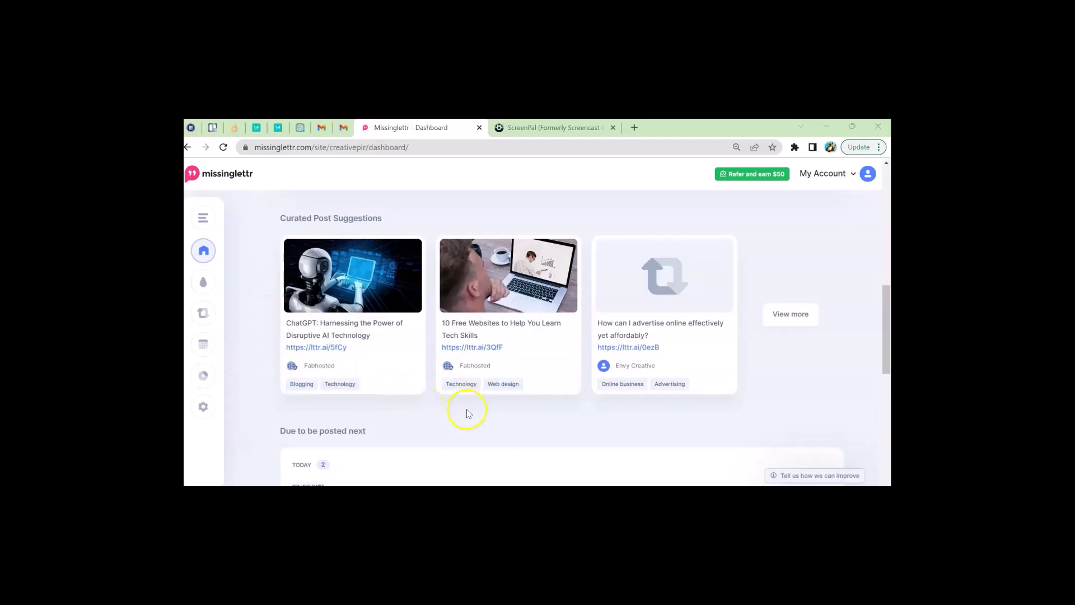
- Switch the Campaigns list from active campaigns to the Drafts tab
scroll(518, 414, down, 2)
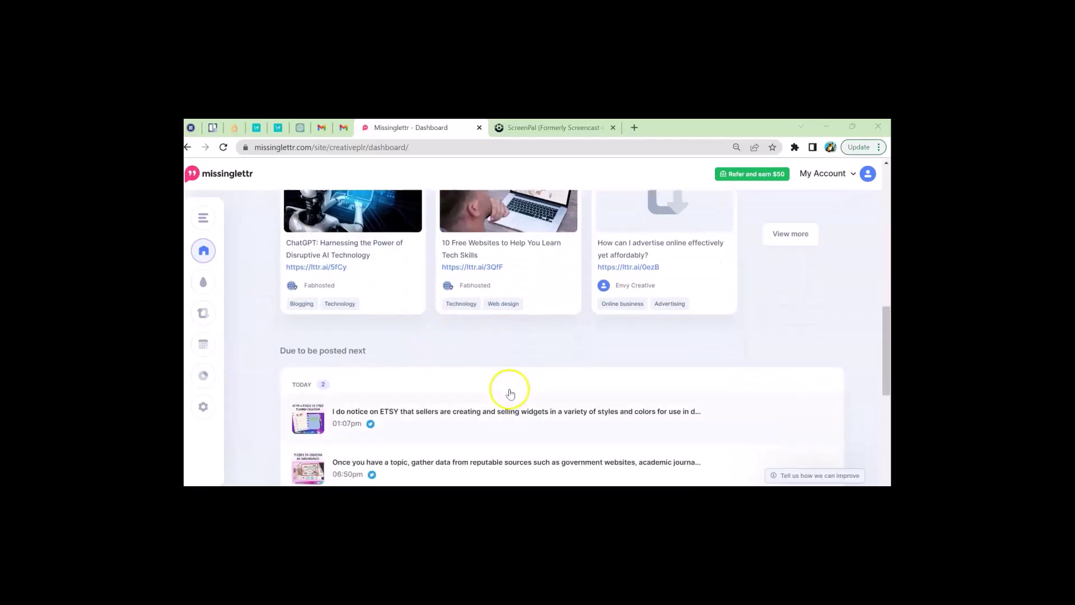
scroll(480, 369, up, 2)
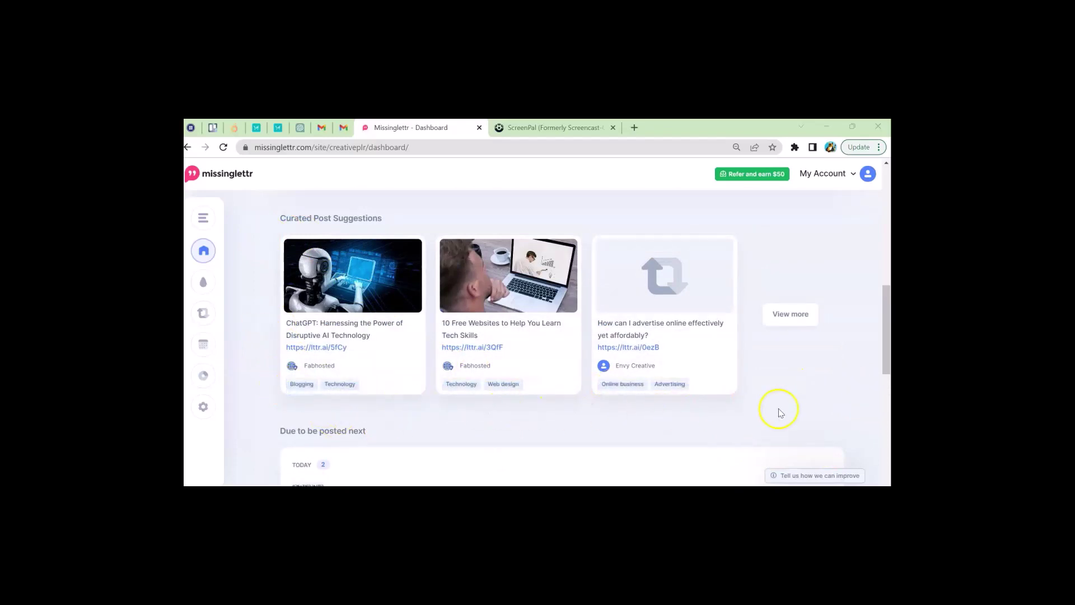
scroll(602, 336, down, 3)
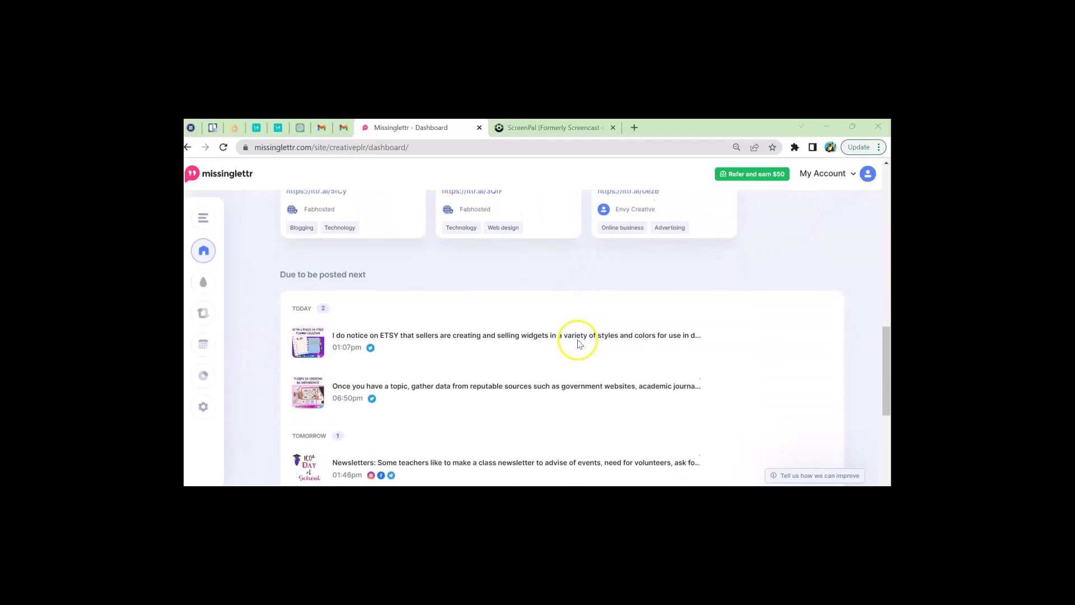
scroll(474, 350, down, 2)
scroll(408, 216, up, 1)
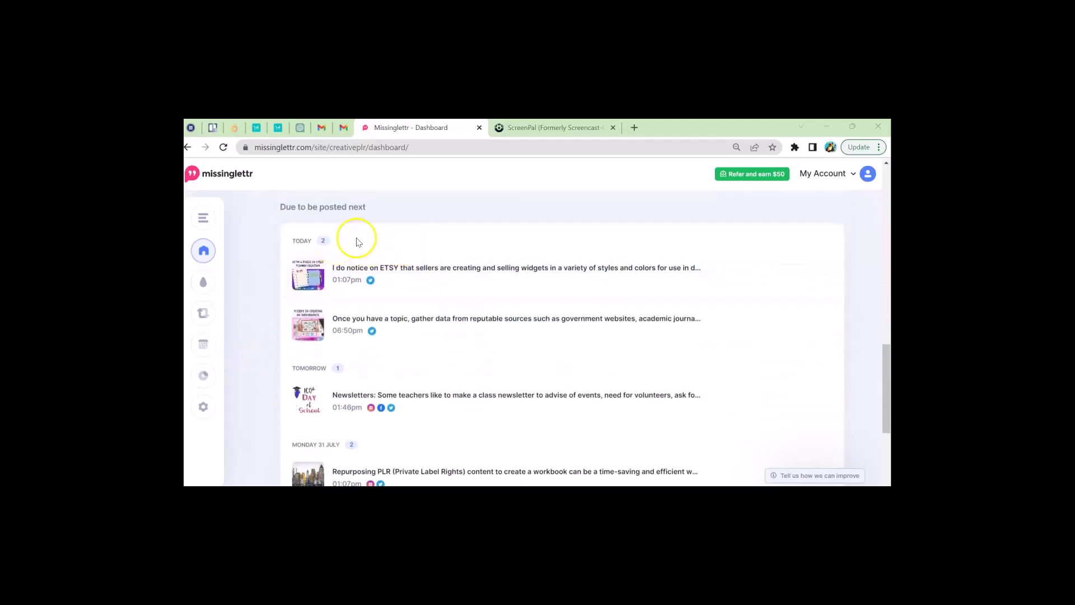
scroll(355, 240, down, 1)
scroll(408, 297, down, 3)
scroll(423, 358, up, 5)
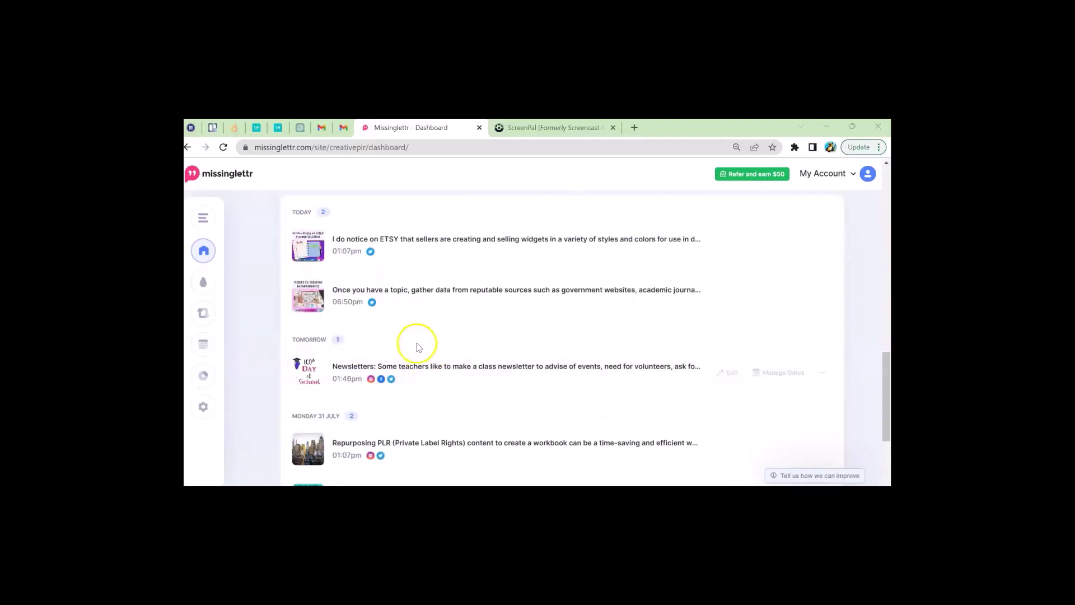
mouse_move(215, 287)
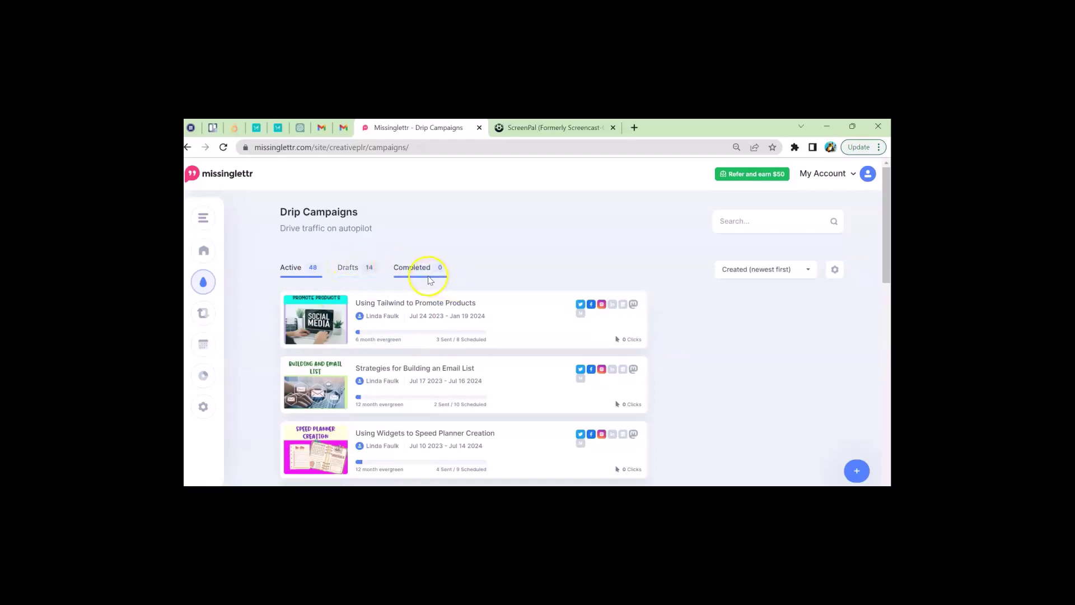
click(363, 275)
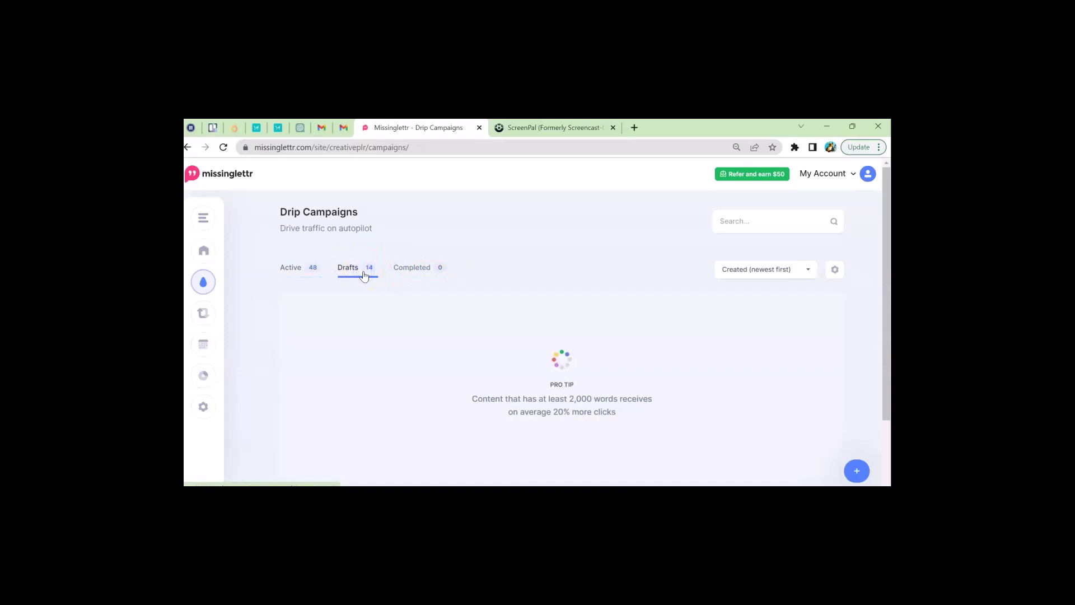
- Open the '...' actions for the Increase Productivity with Time Blocking draft
scroll(459, 359, down, 2)
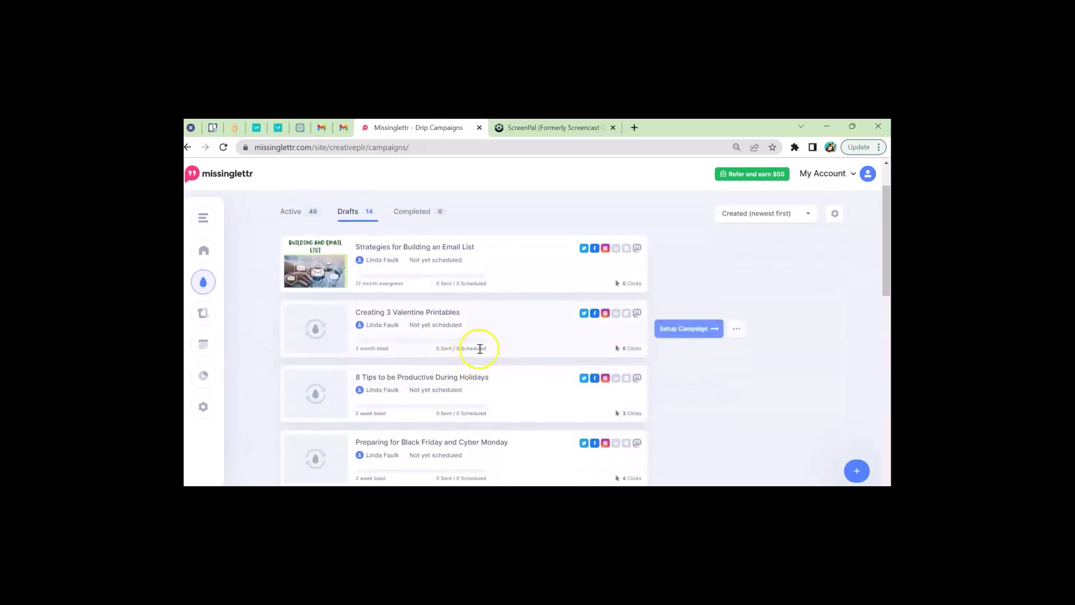
scroll(509, 339, down, 1)
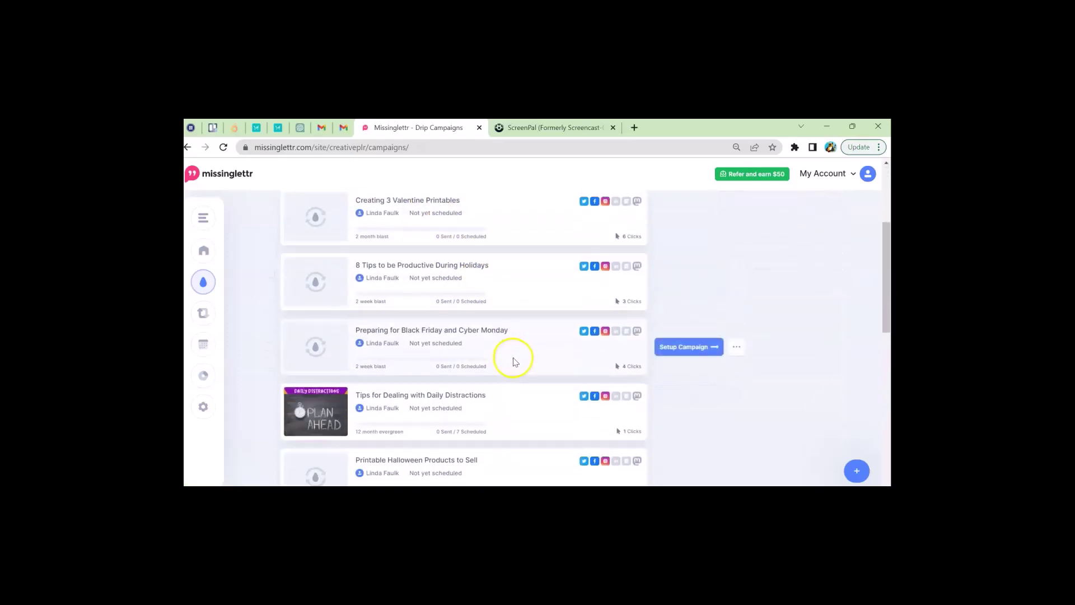
scroll(519, 342, down, 1)
scroll(507, 373, down, 3)
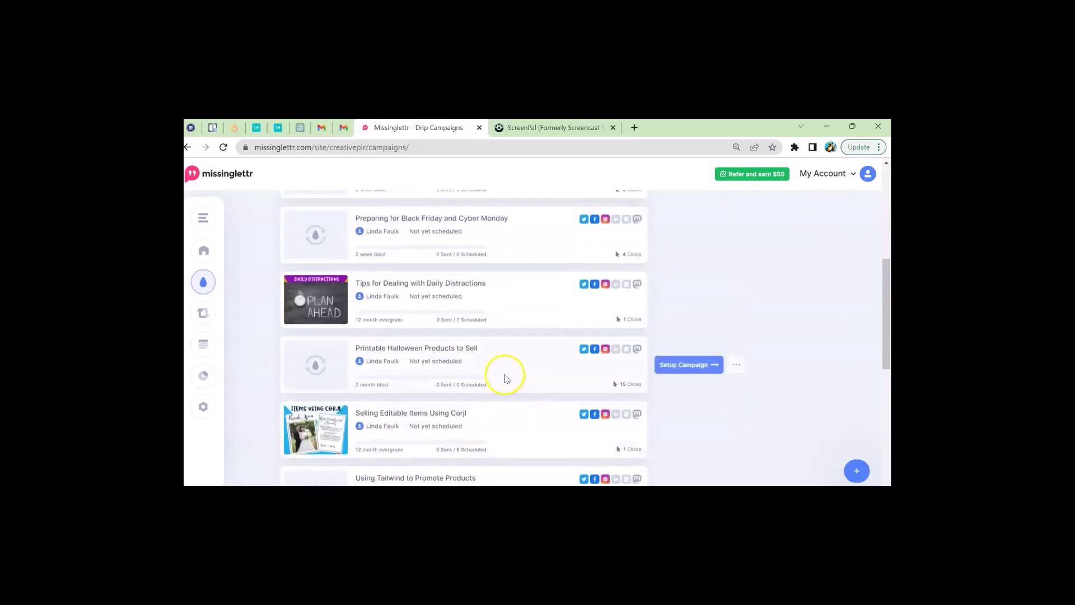
scroll(506, 381, down, 2)
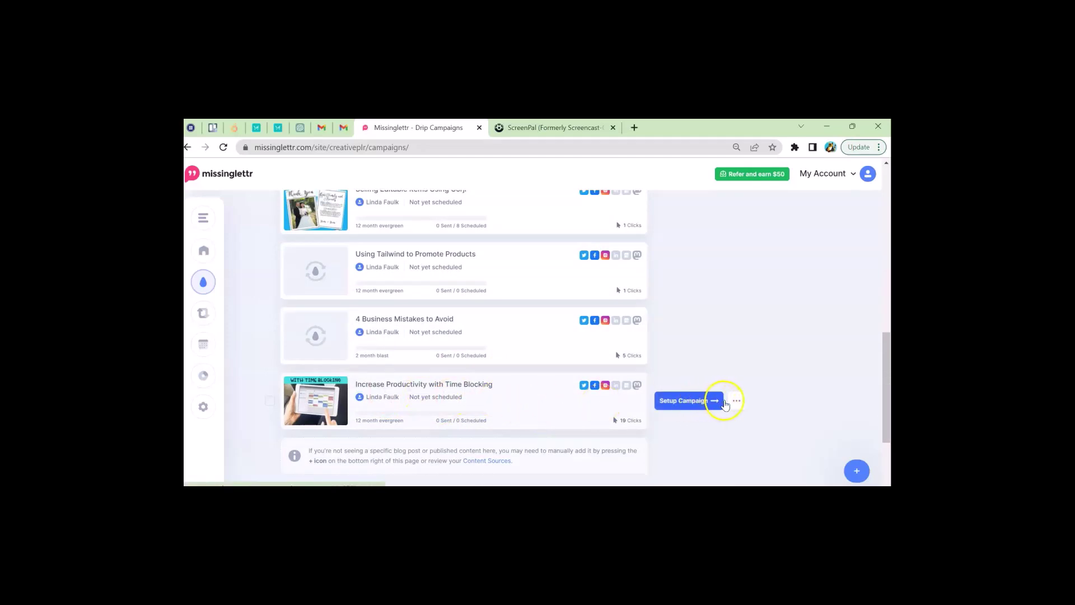
click(736, 400)
- Generate a 6 Month Evergreen campaign for the Time Blocking draft, save it, and close the confirmation
click(702, 286)
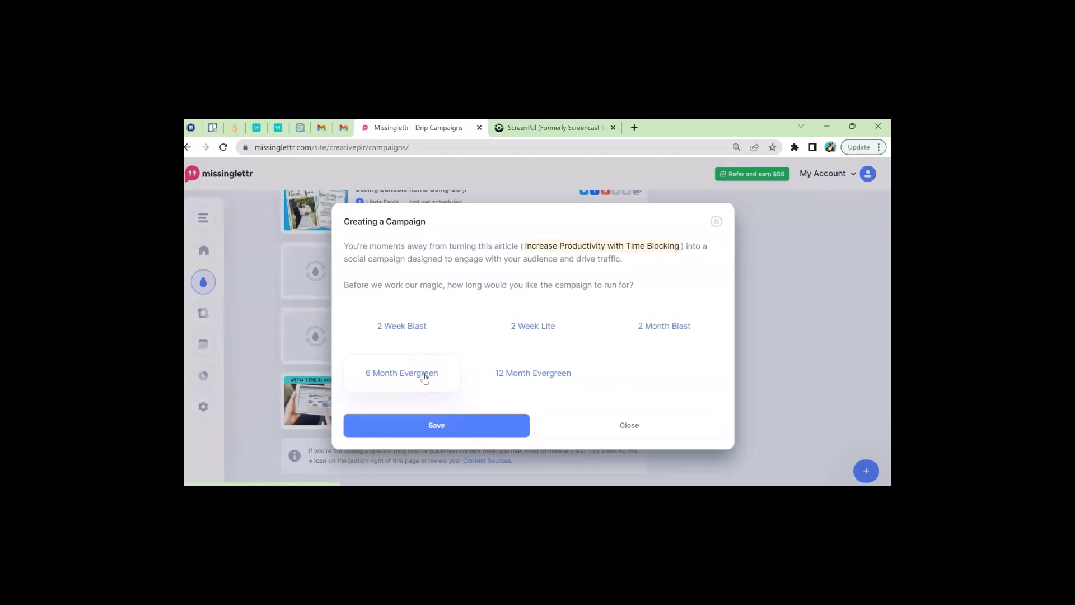
click(420, 335)
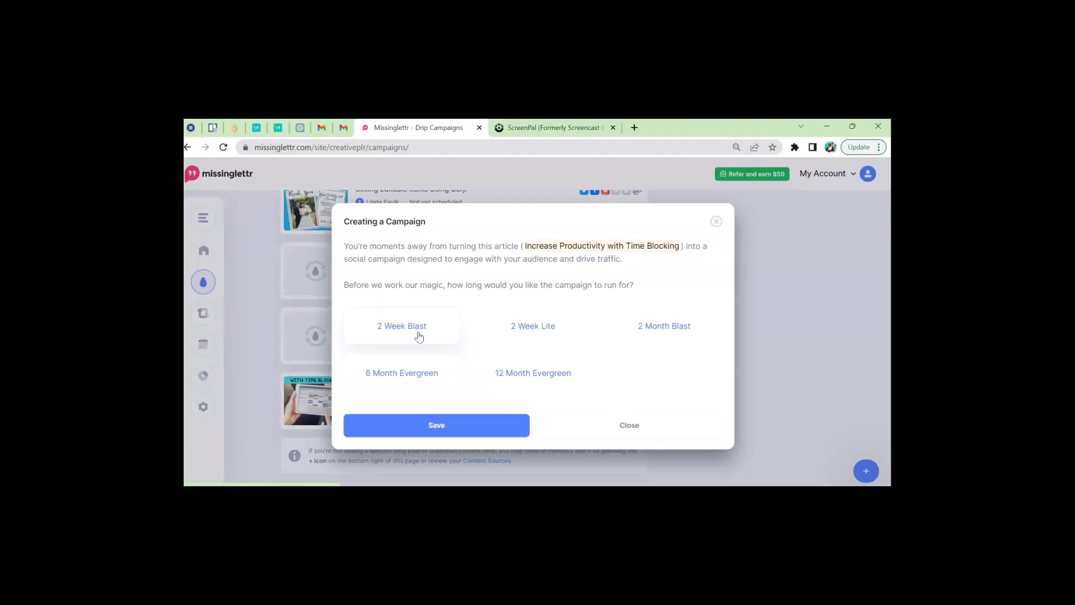
click(696, 333)
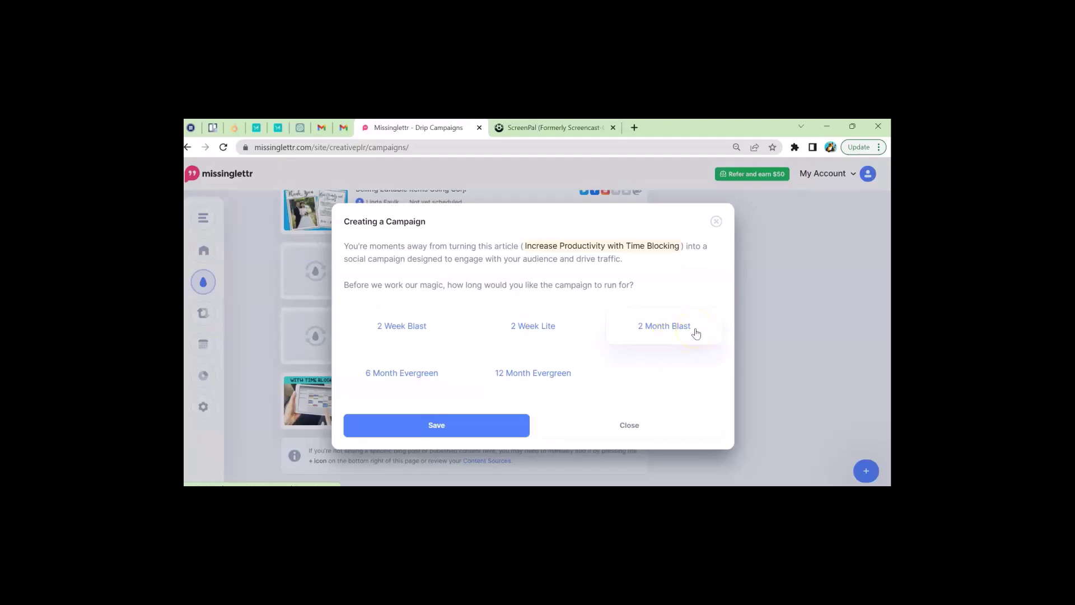
click(635, 331)
click(670, 332)
click(559, 335)
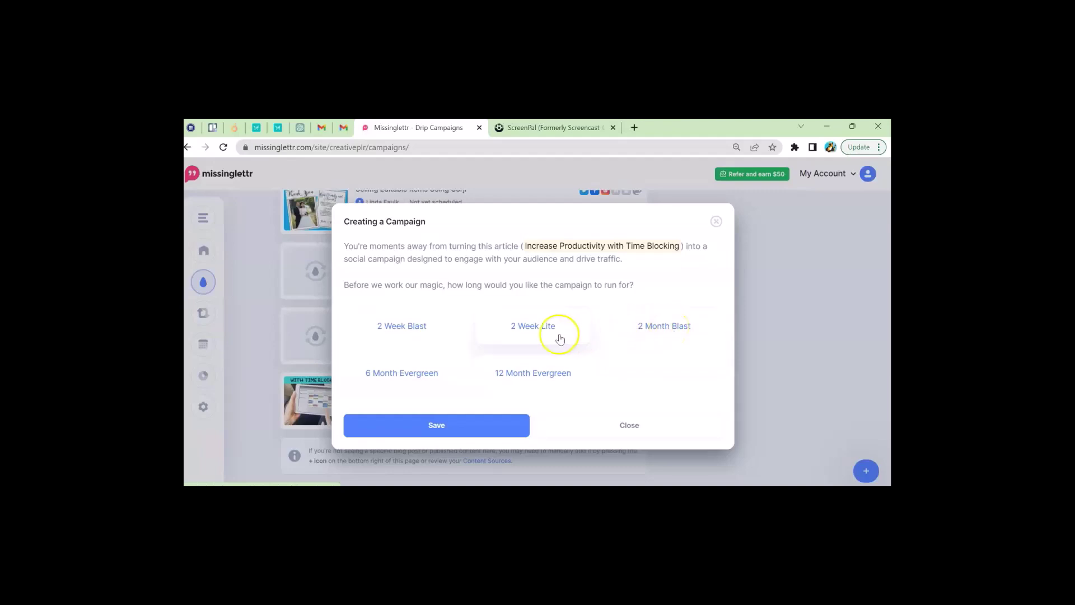
click(664, 334)
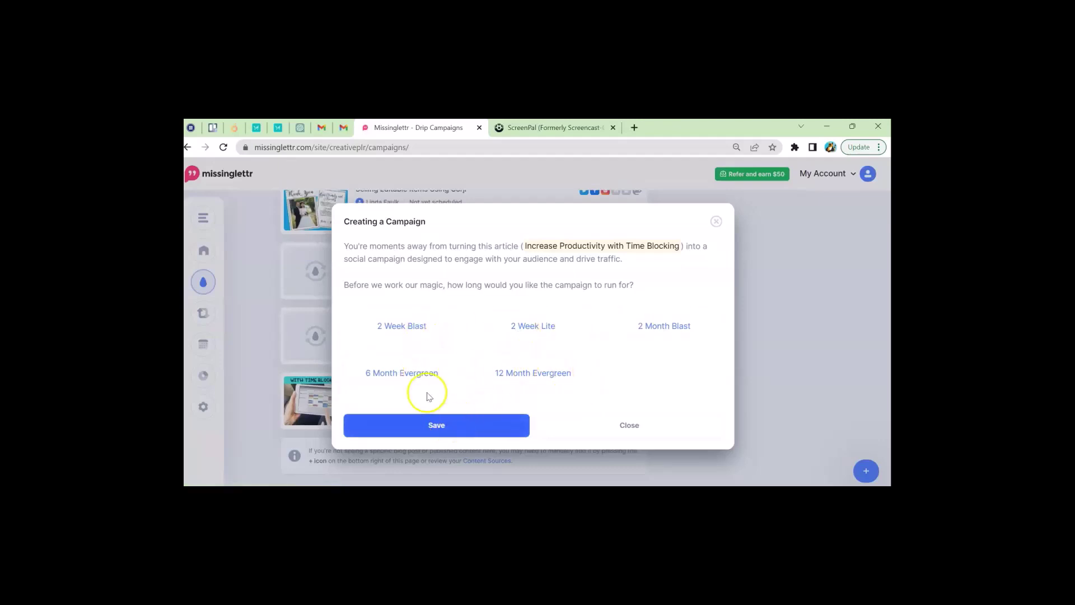
click(420, 374)
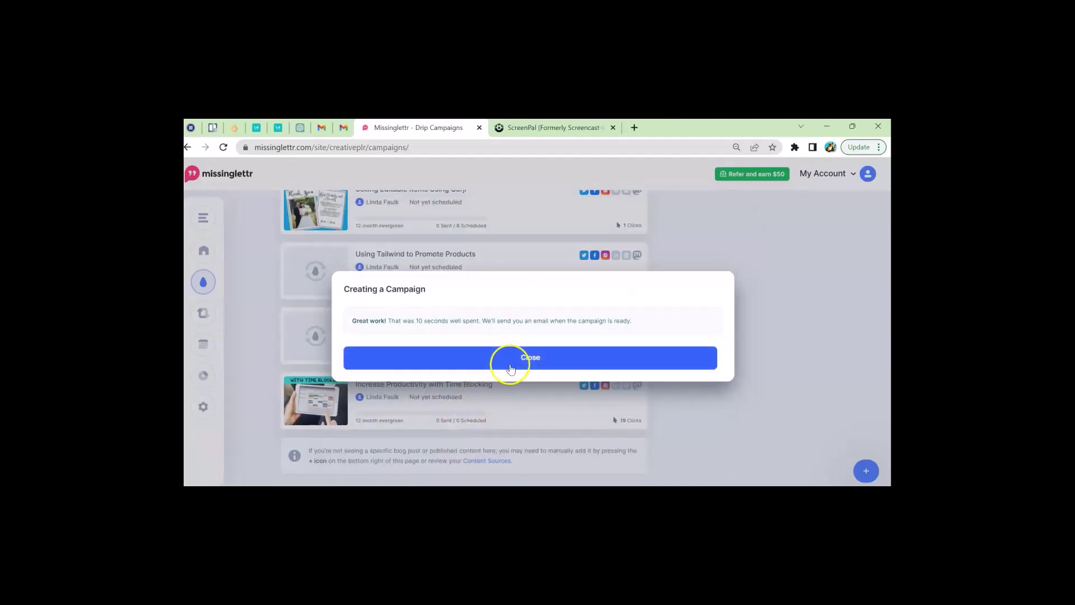
click(511, 362)
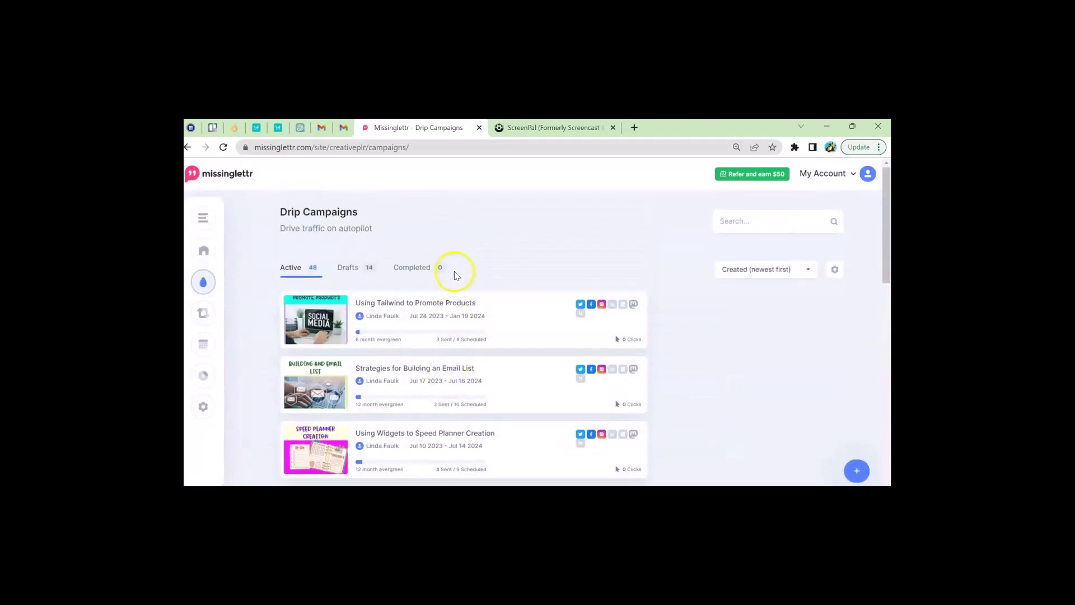
- Open the Time Blocking campaign setup, delete #HourLongIncrements from its hashtags, and show its media images
click(347, 268)
click(692, 326)
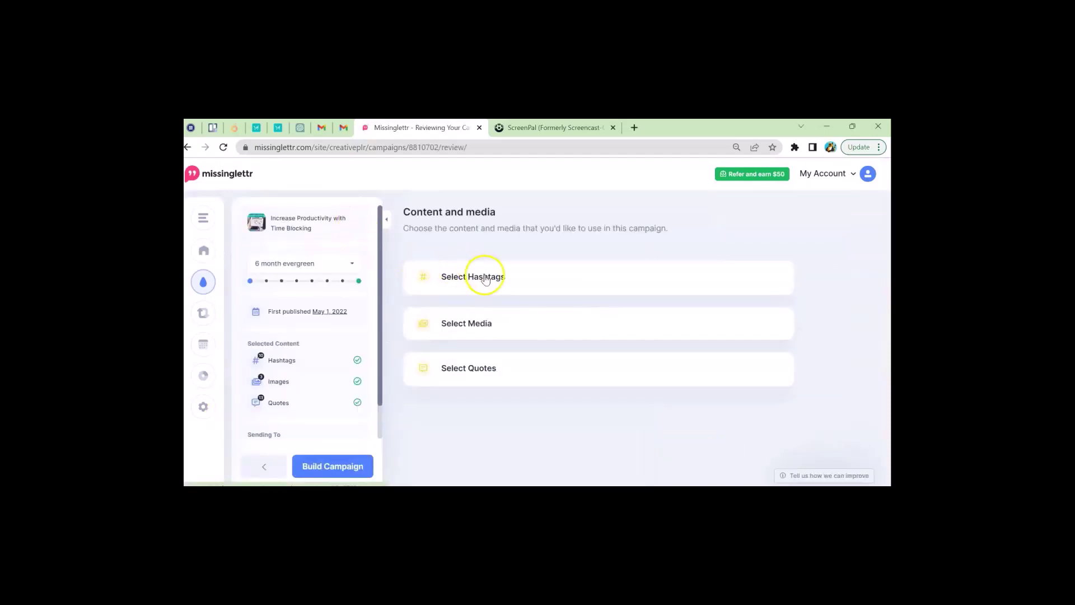
click(485, 281)
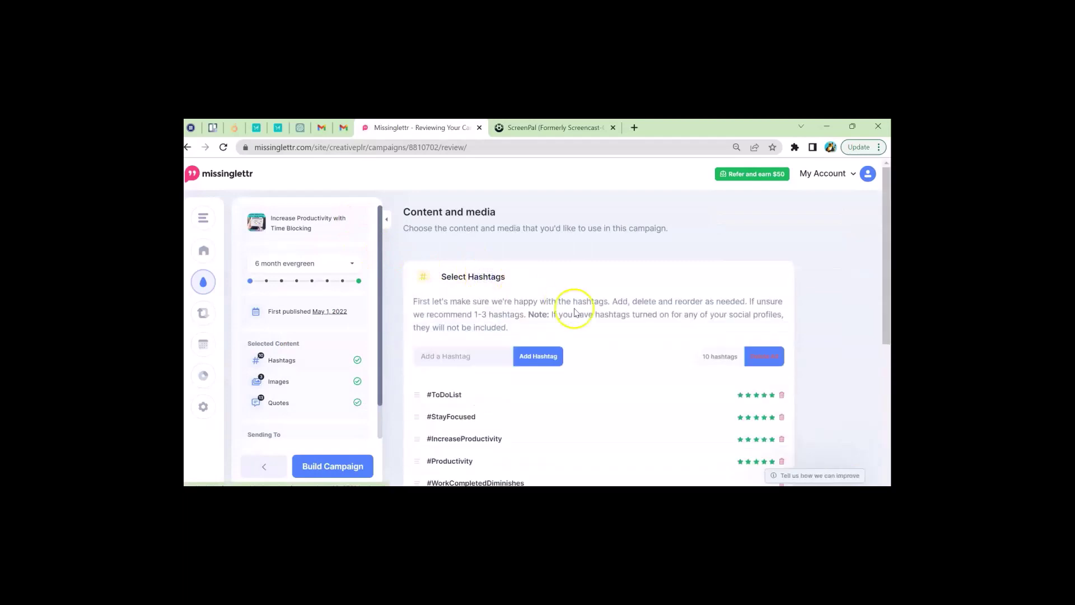
scroll(593, 312, down, 2)
scroll(597, 329, down, 2)
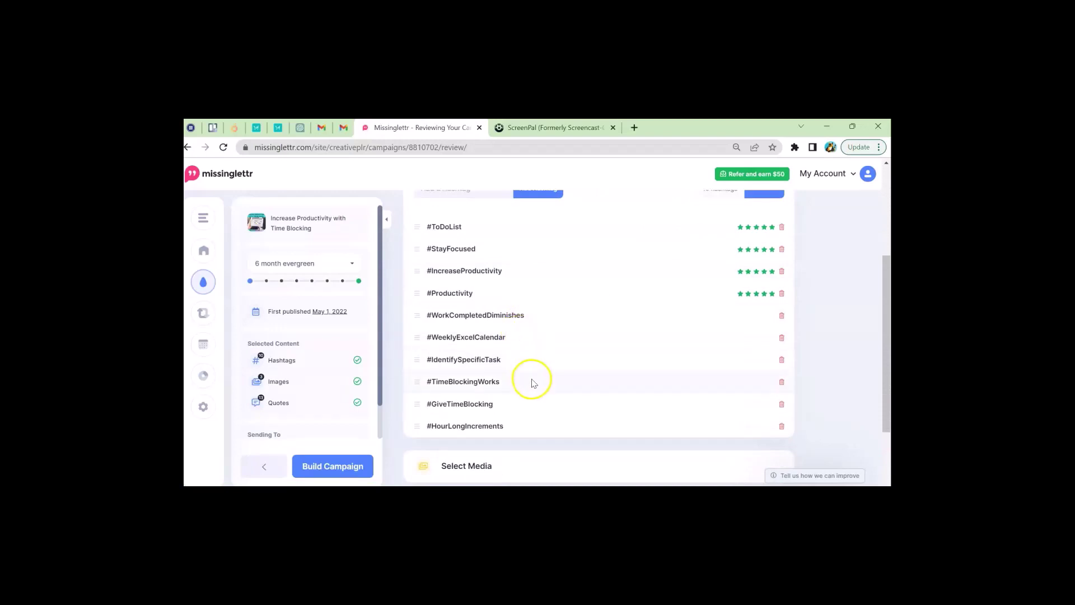
scroll(536, 427, down, 1)
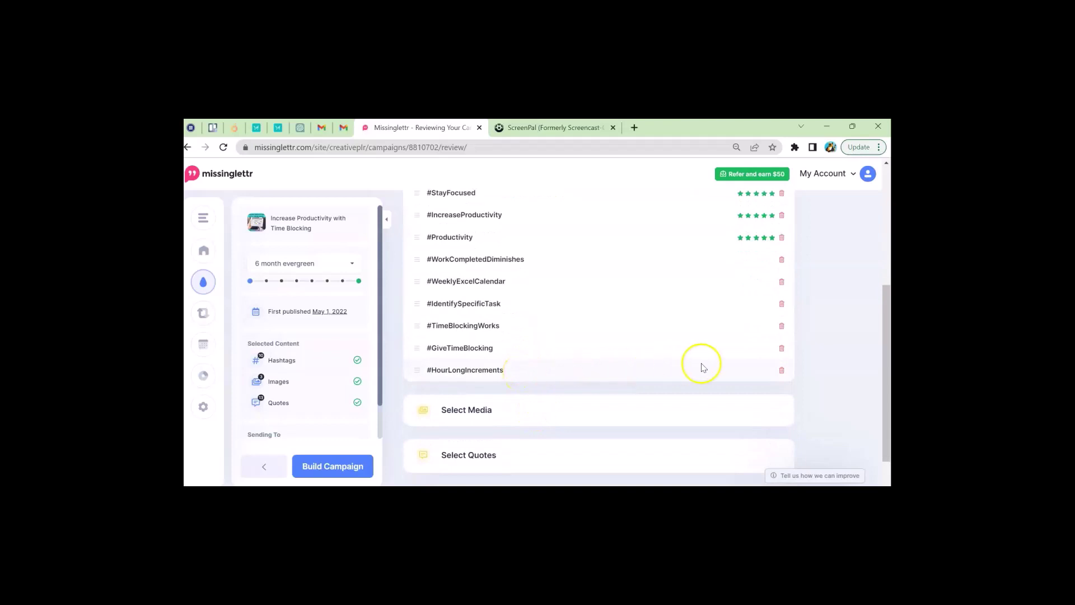
click(781, 372)
click(493, 386)
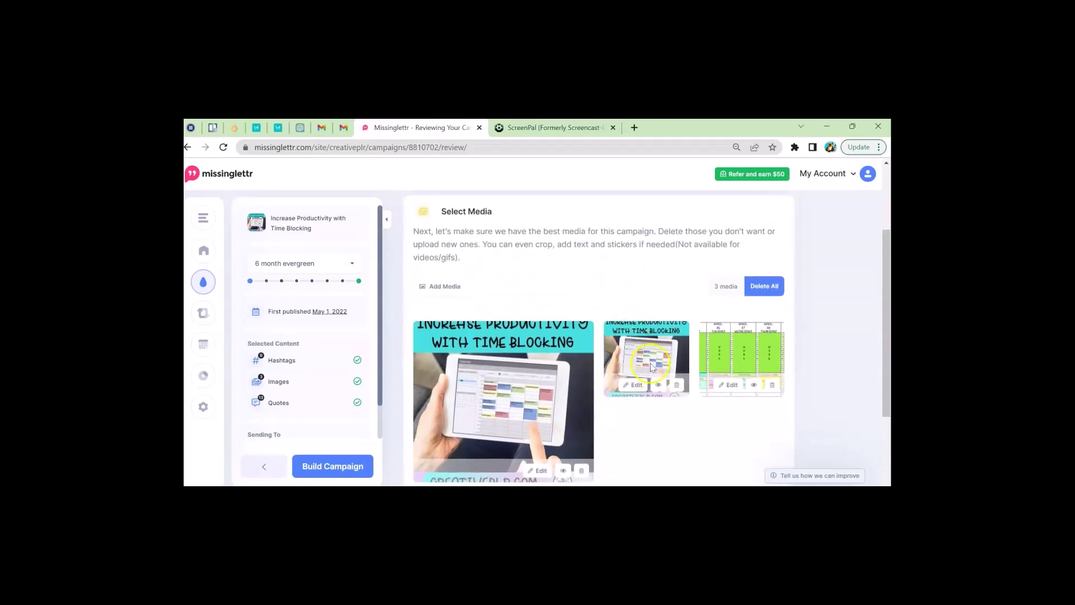
- Expand Select Quotes and review the 13 chosen quotes for the Time Blocking campaign
scroll(728, 345, down, 2)
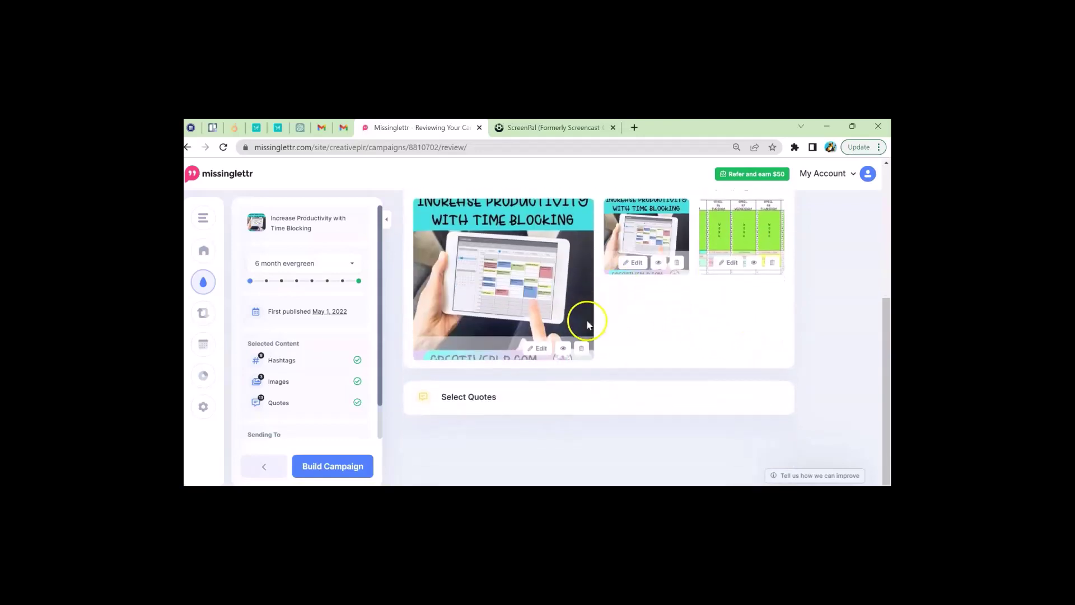
scroll(577, 330, up, 1)
scroll(562, 340, up, 2)
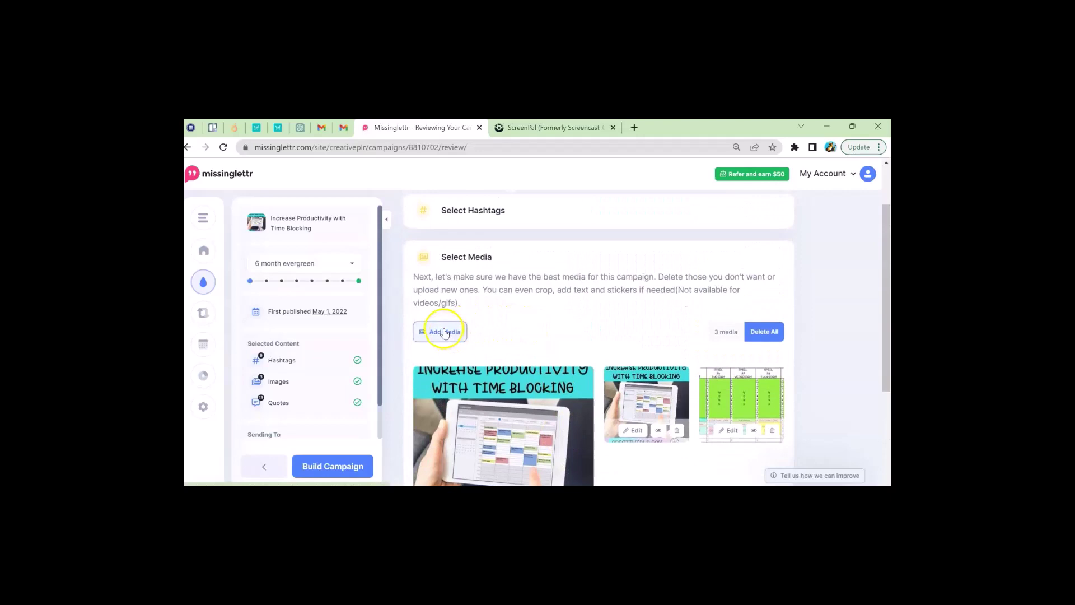
scroll(448, 332, down, 3)
click(477, 397)
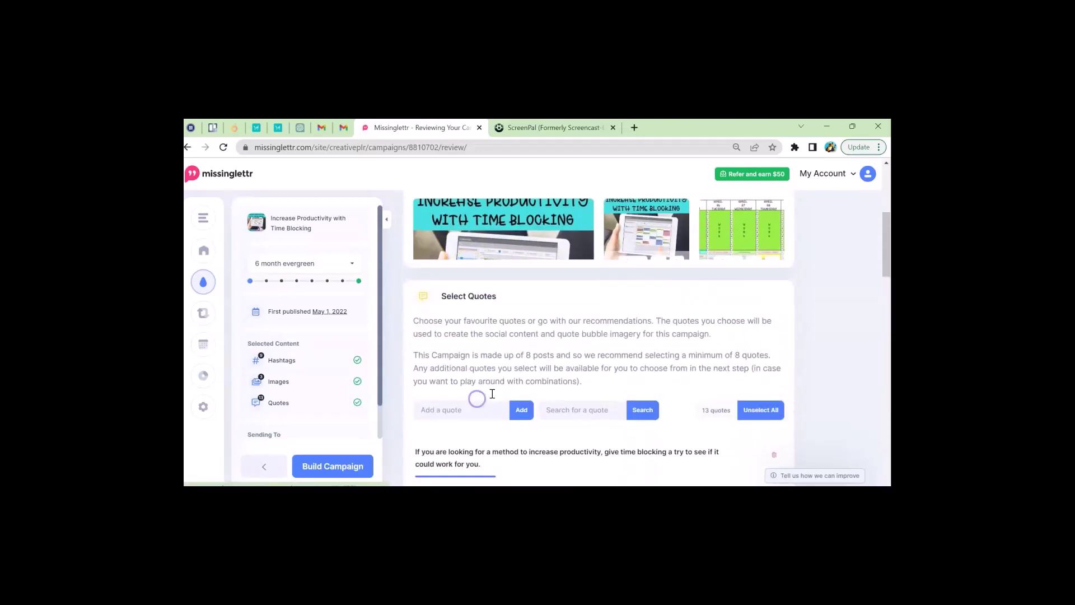
scroll(492, 393, down, 3)
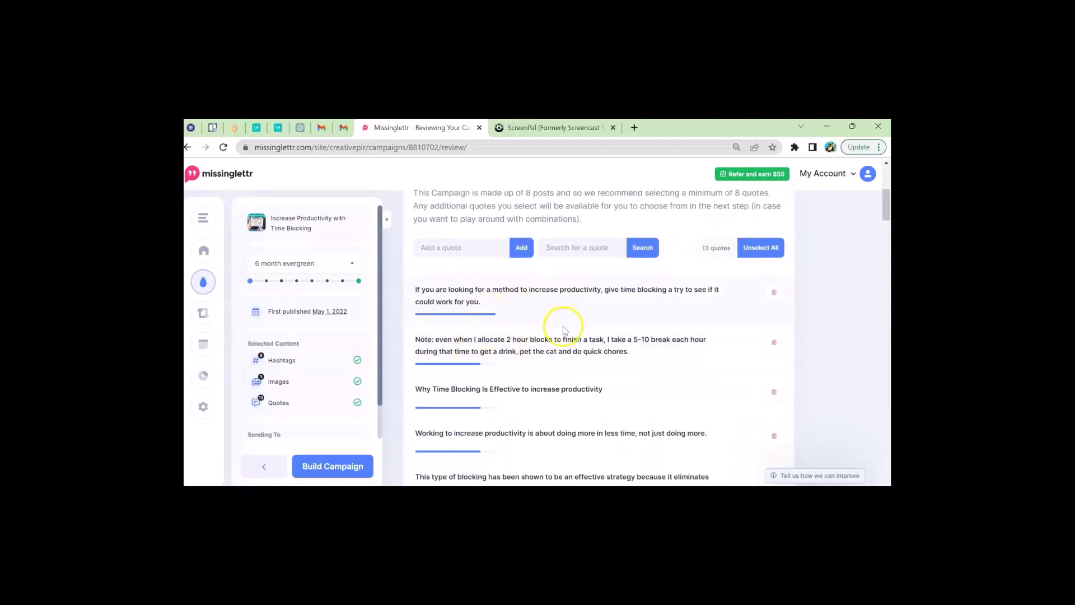
scroll(569, 342, down, 1)
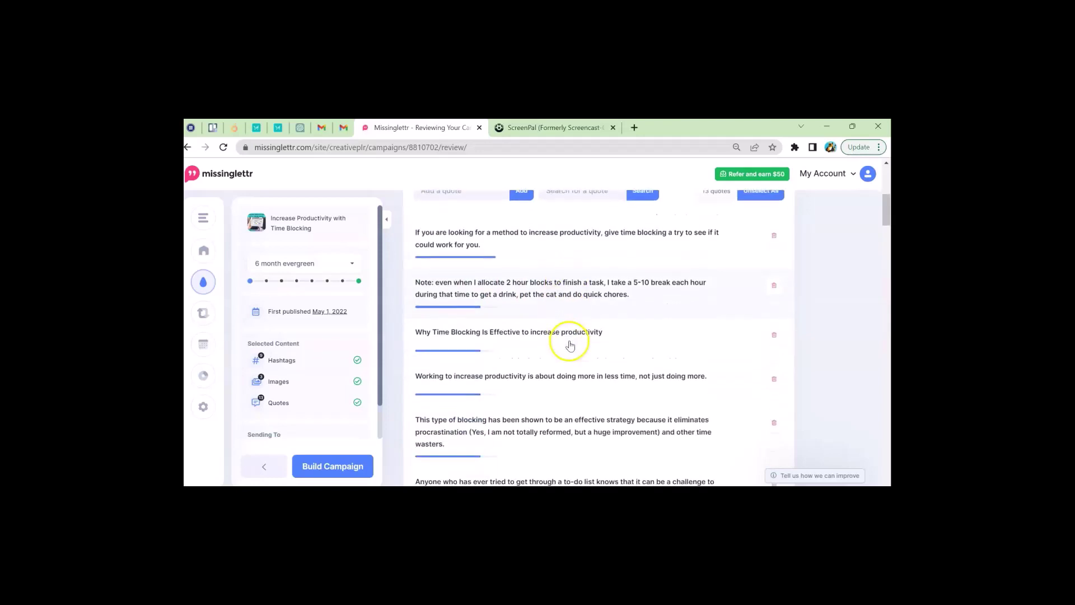
scroll(570, 344, down, 2)
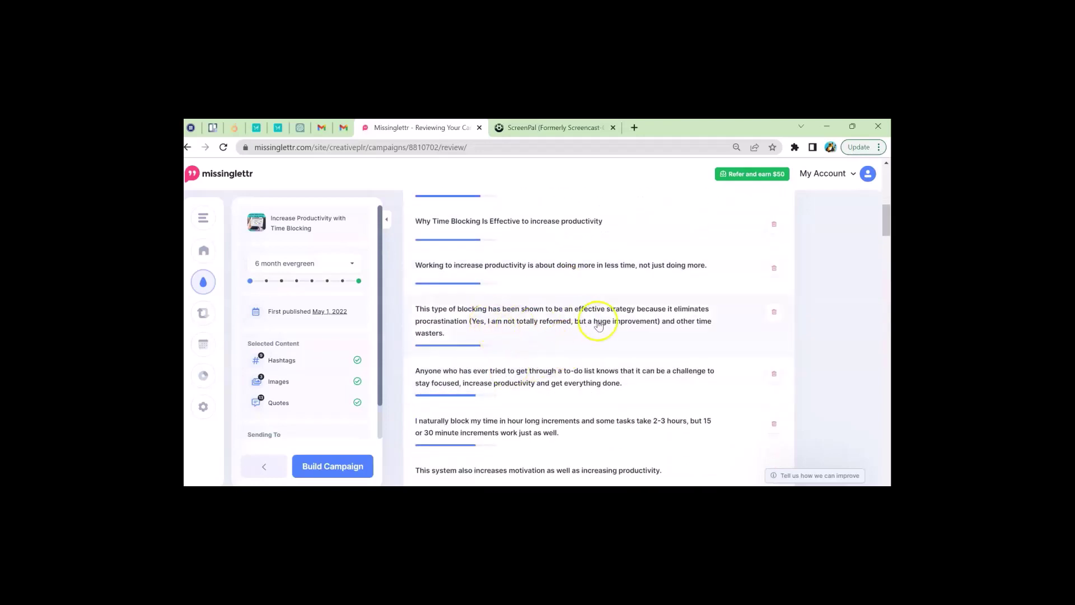
scroll(671, 328, down, 4)
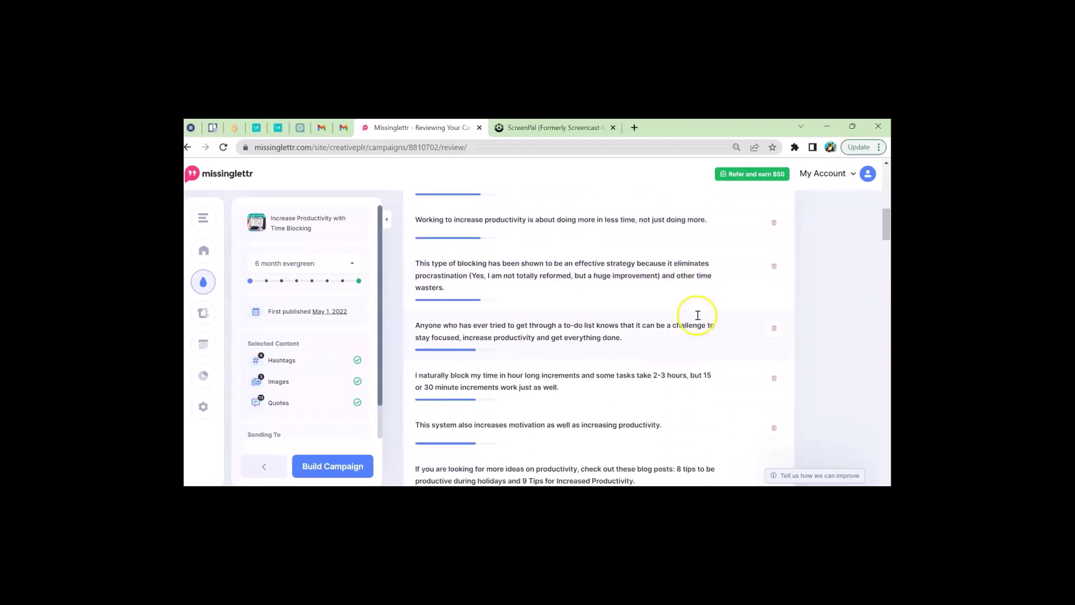
scroll(633, 378, down, 6)
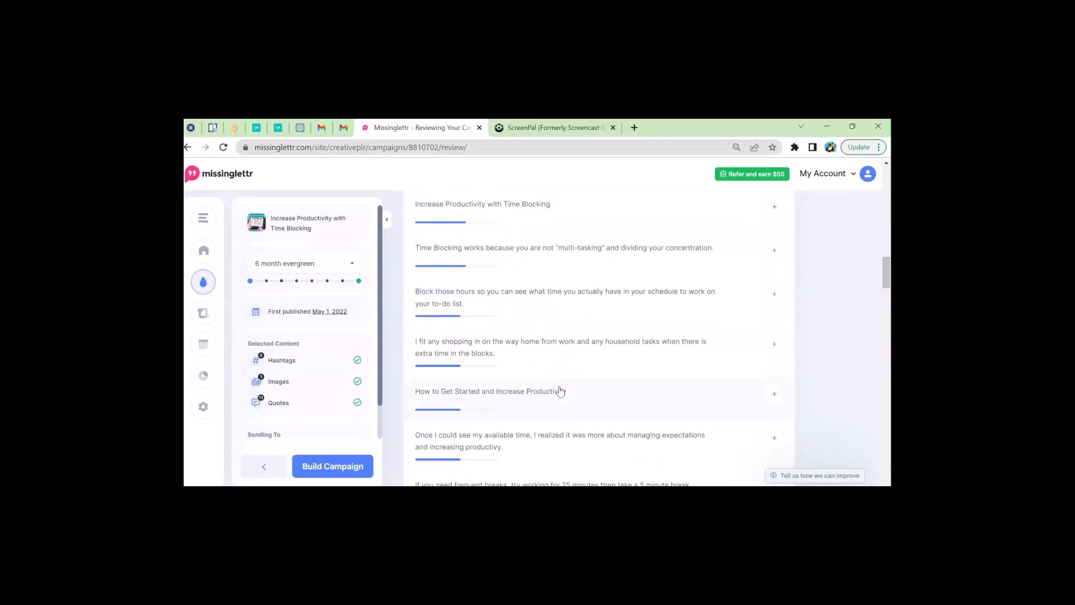
scroll(559, 344, up, 4)
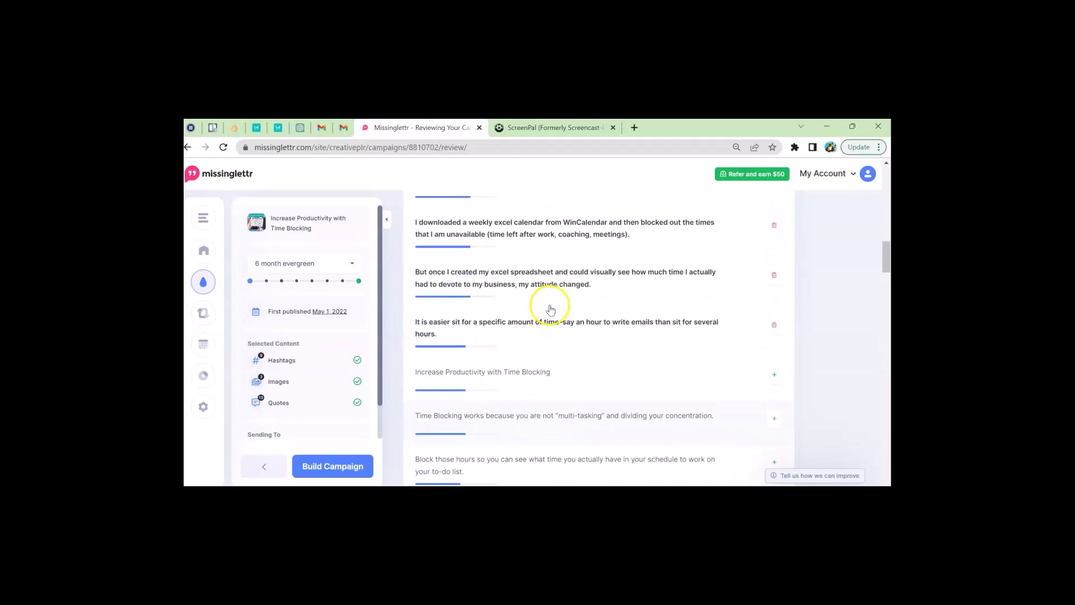
scroll(601, 380, up, 8)
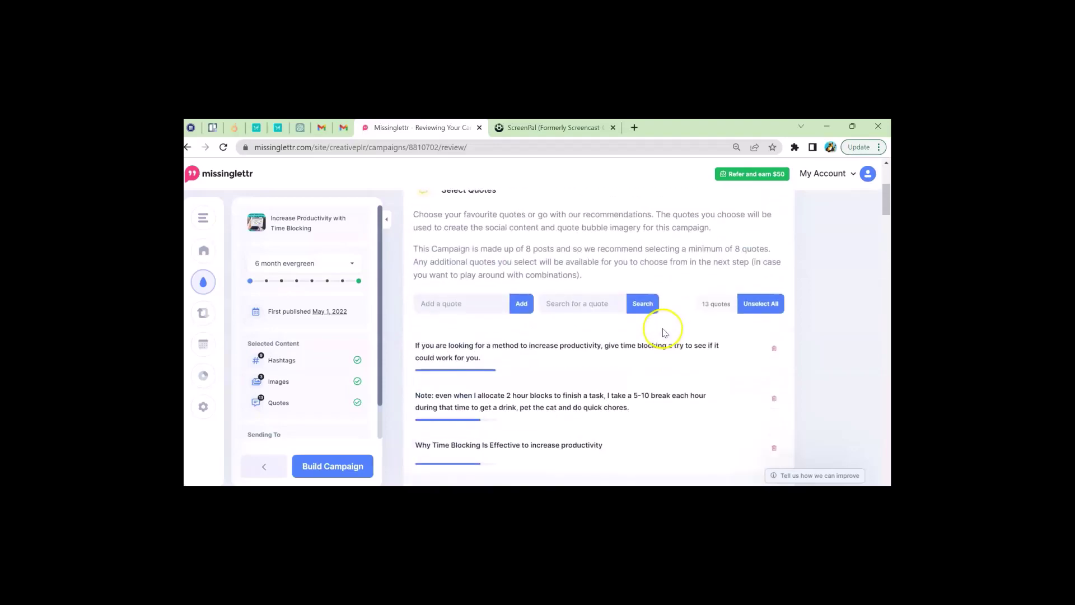
scroll(588, 350, down, 5)
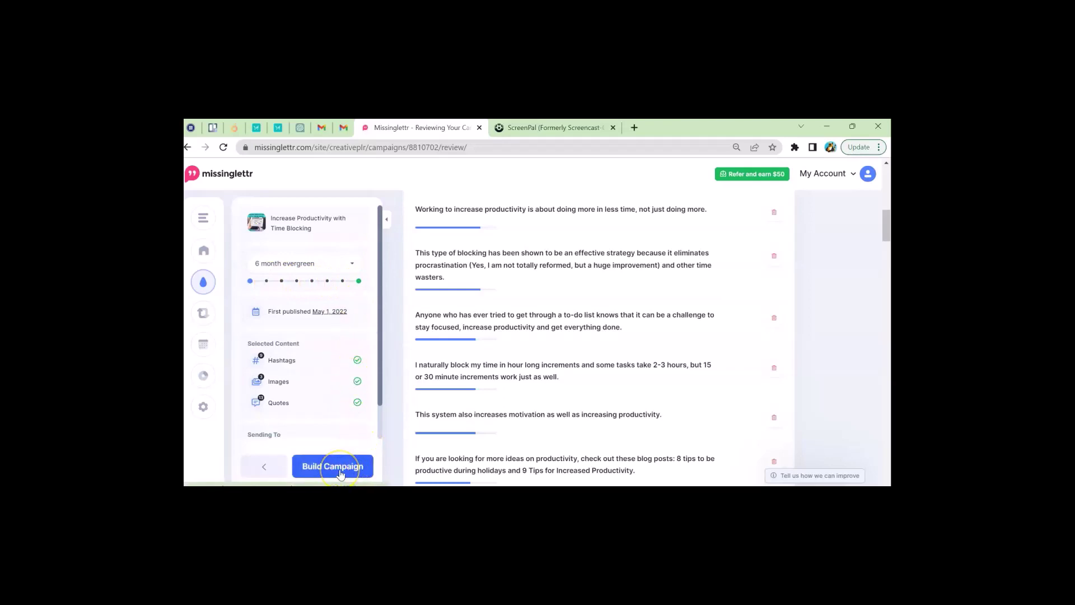
- Build the campaign and review the Day 0 post's editing options
click(340, 469)
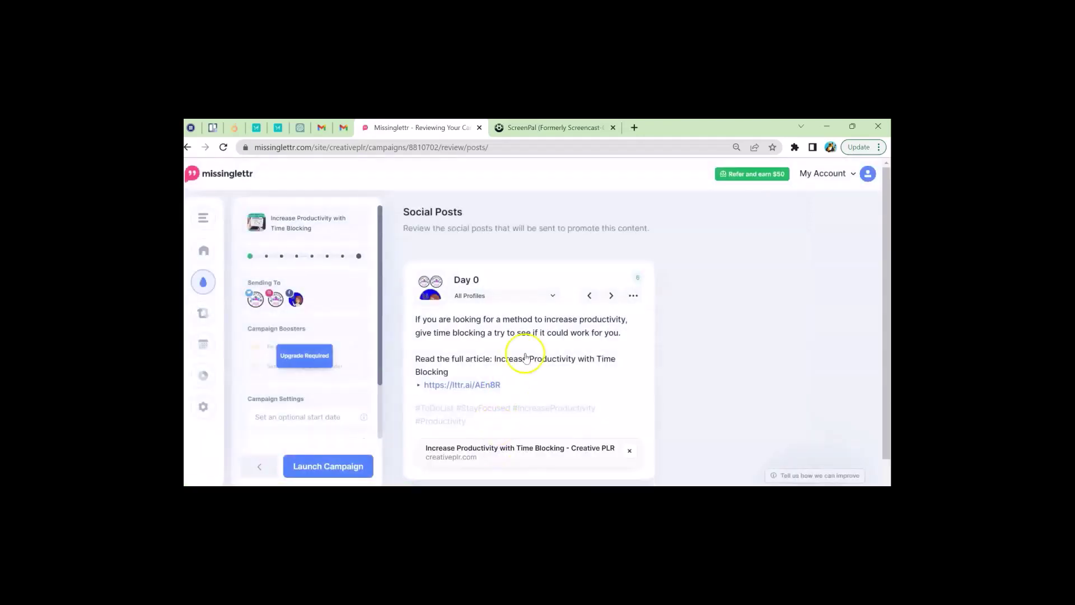
scroll(562, 299, down, 3)
scroll(559, 293, up, 2)
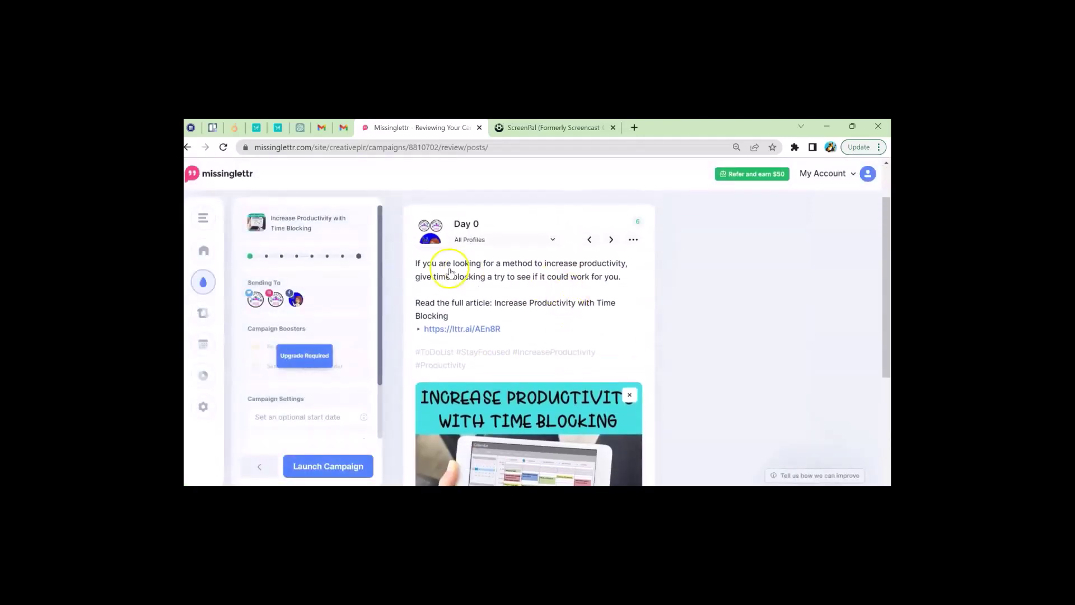
scroll(557, 288, down, 1)
scroll(561, 293, down, 3)
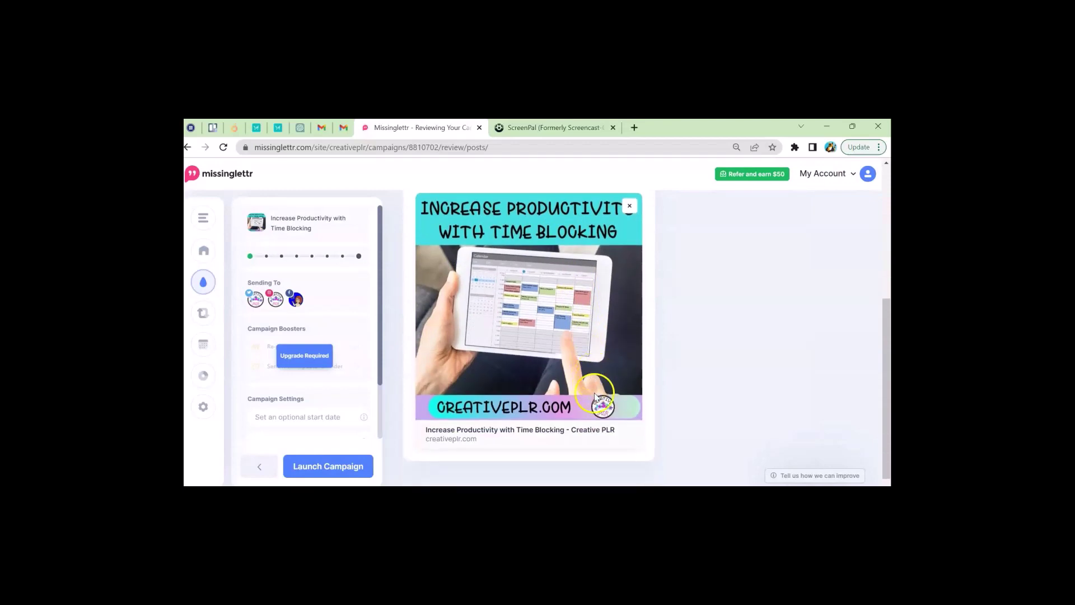
scroll(586, 345, up, 3)
scroll(571, 330, up, 1)
scroll(551, 322, down, 1)
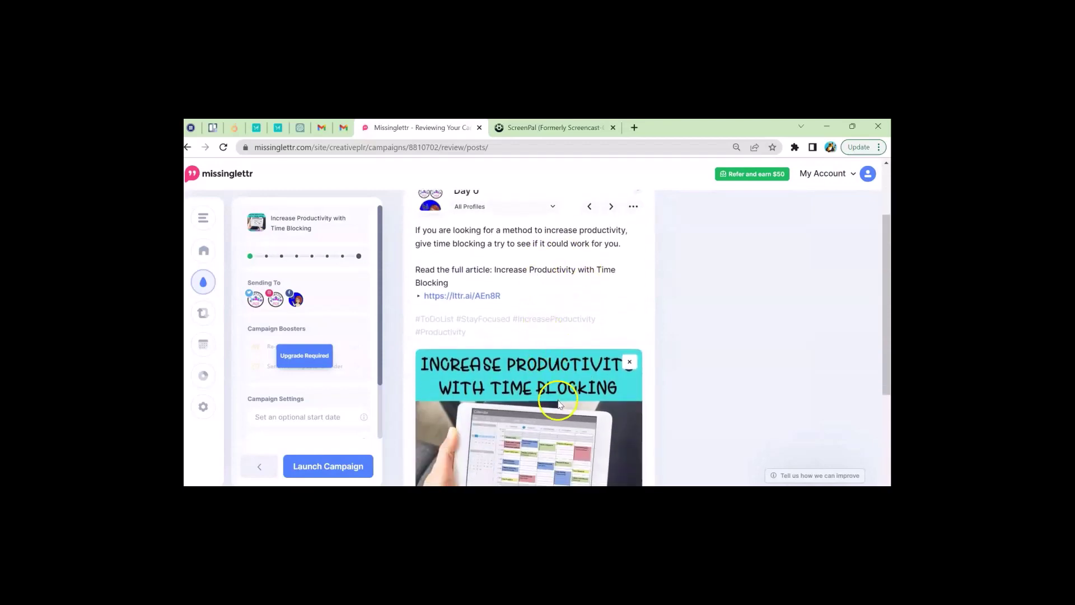
scroll(559, 404, down, 1)
scroll(553, 394, up, 1)
scroll(551, 386, up, 2)
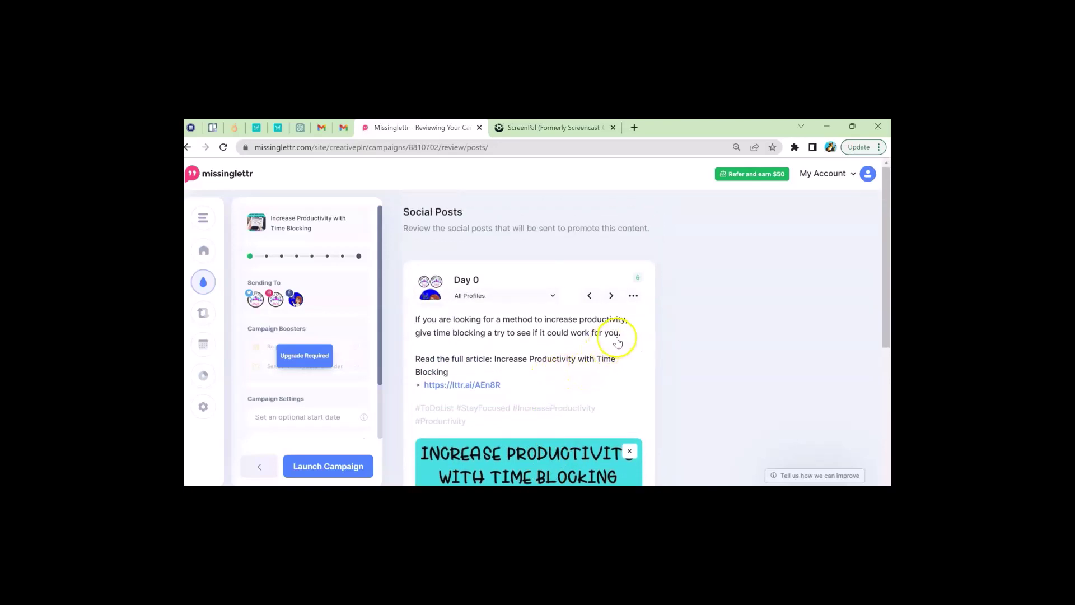
click(633, 295)
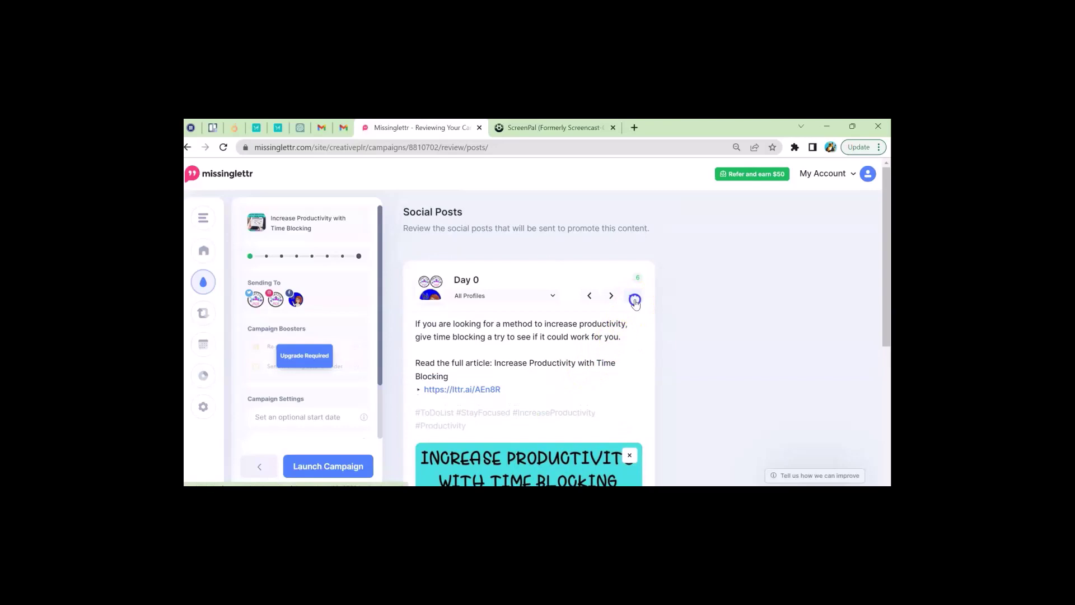
scroll(624, 338, down, 1)
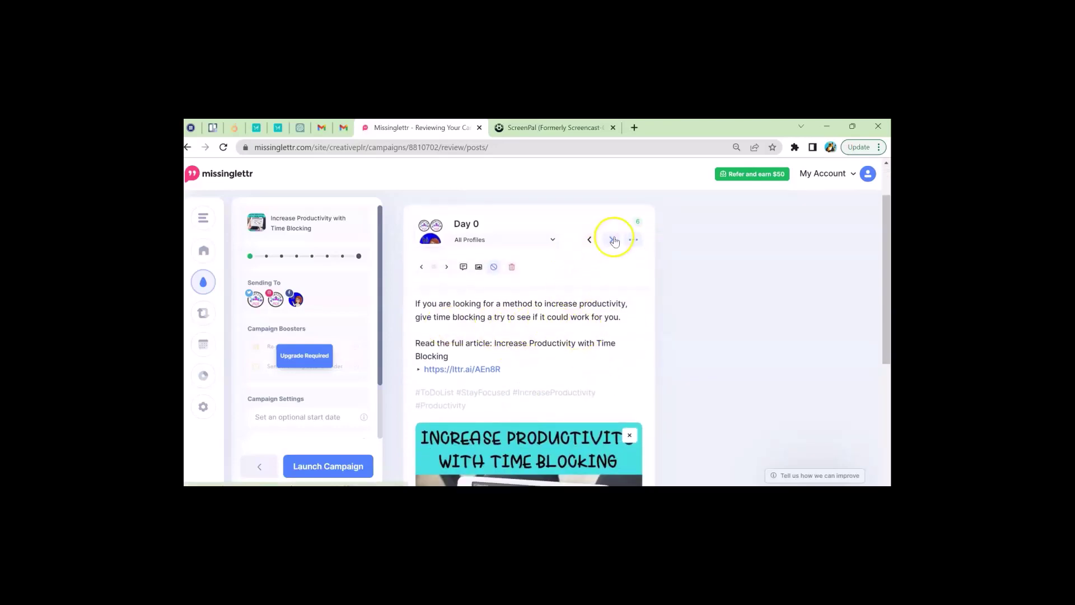
- Move to the Day 1 post and switch it to a different text variant
click(614, 240)
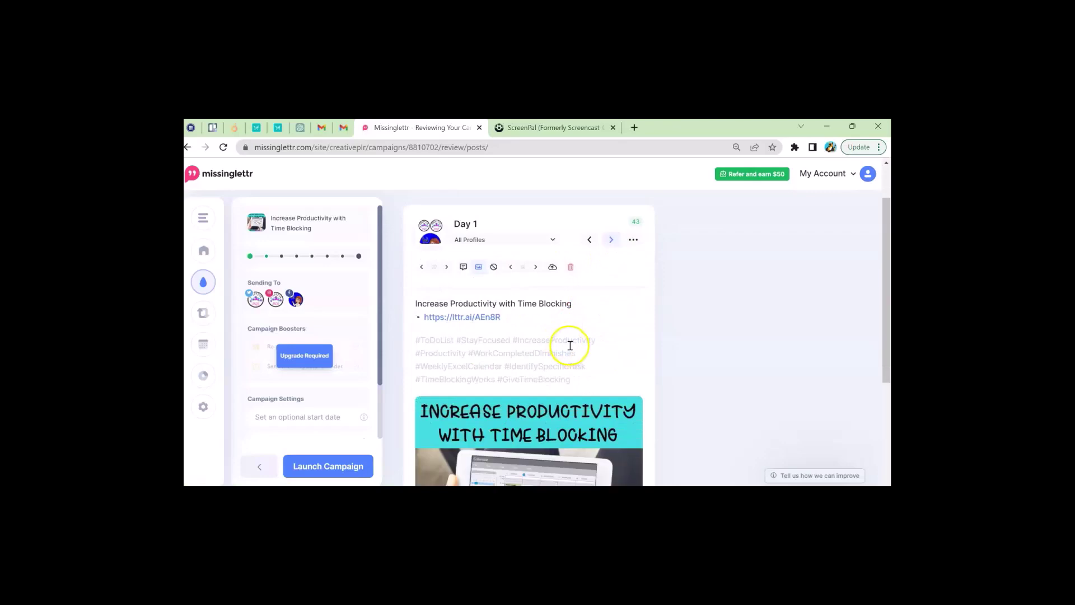
scroll(570, 347, down, 2)
scroll(579, 388, down, 1)
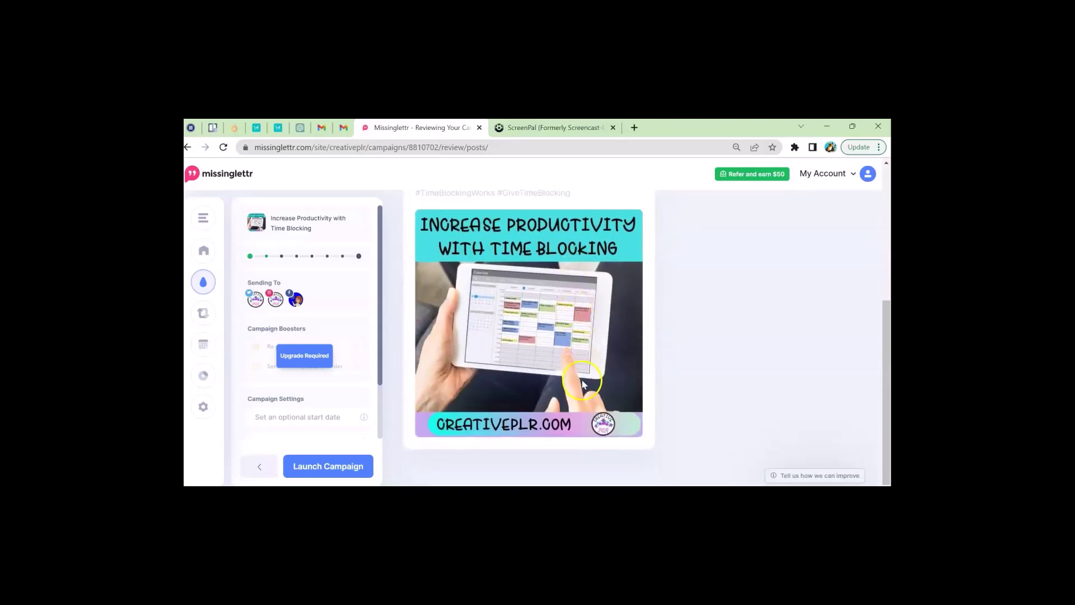
scroll(579, 364, up, 3)
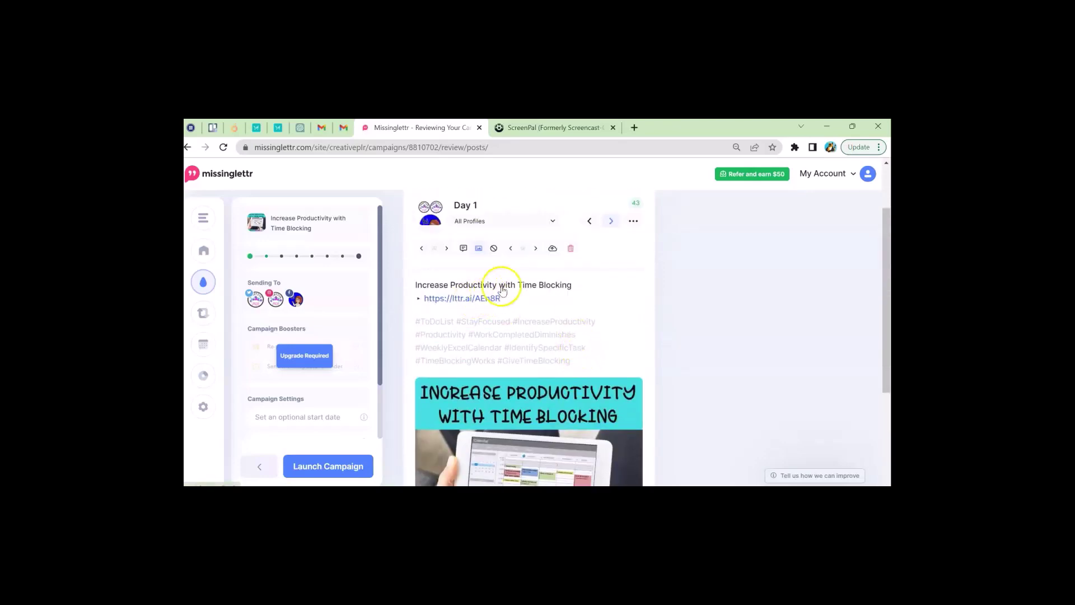
click(447, 252)
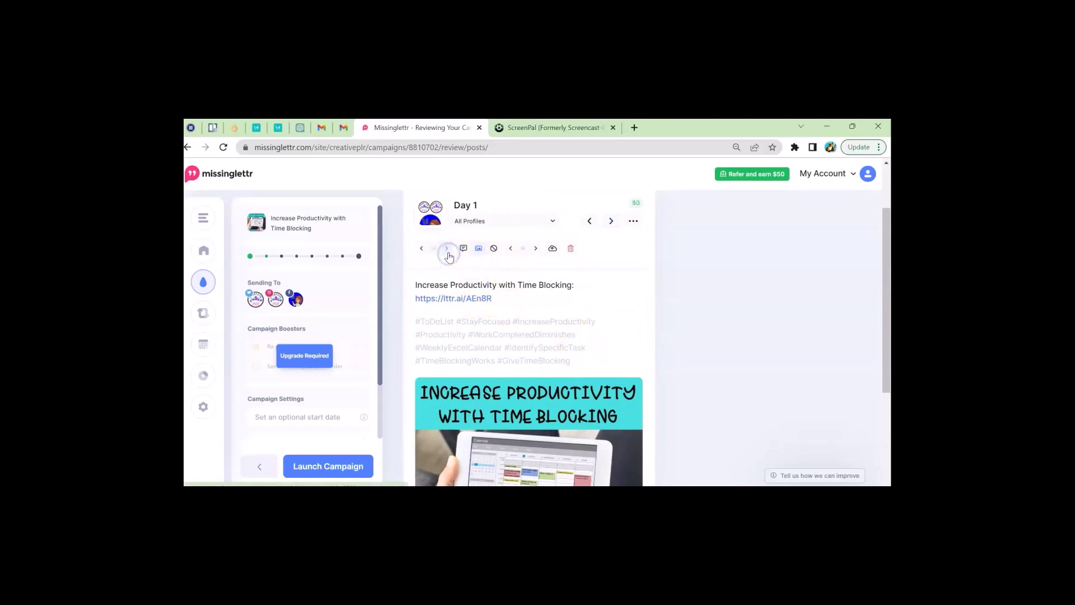
click(448, 251)
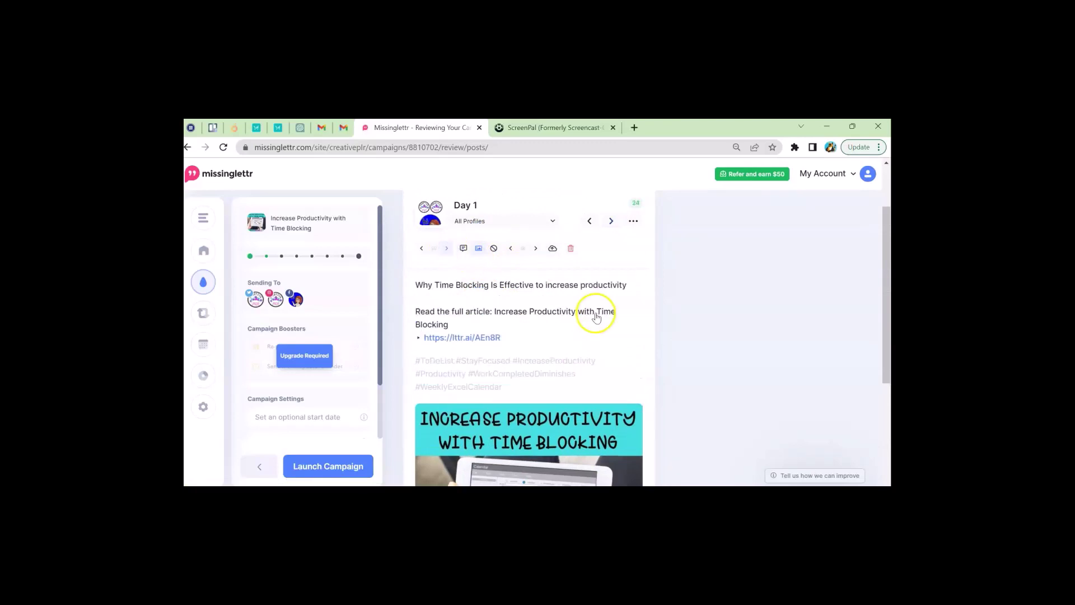
- On the Day 3 post, swap in another quote image design and alternate wording
click(610, 222)
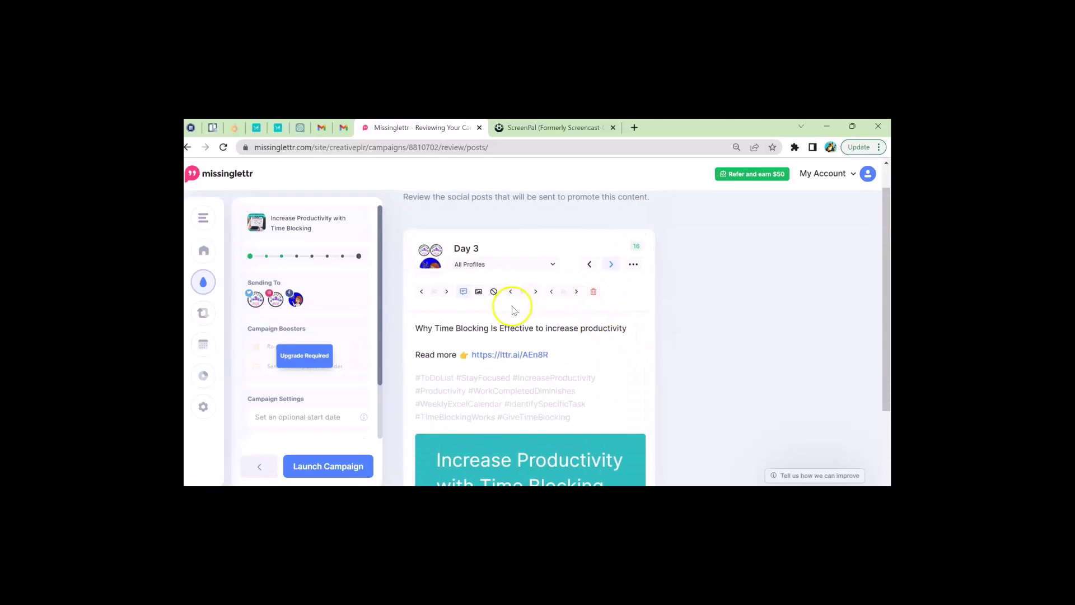
click(575, 294)
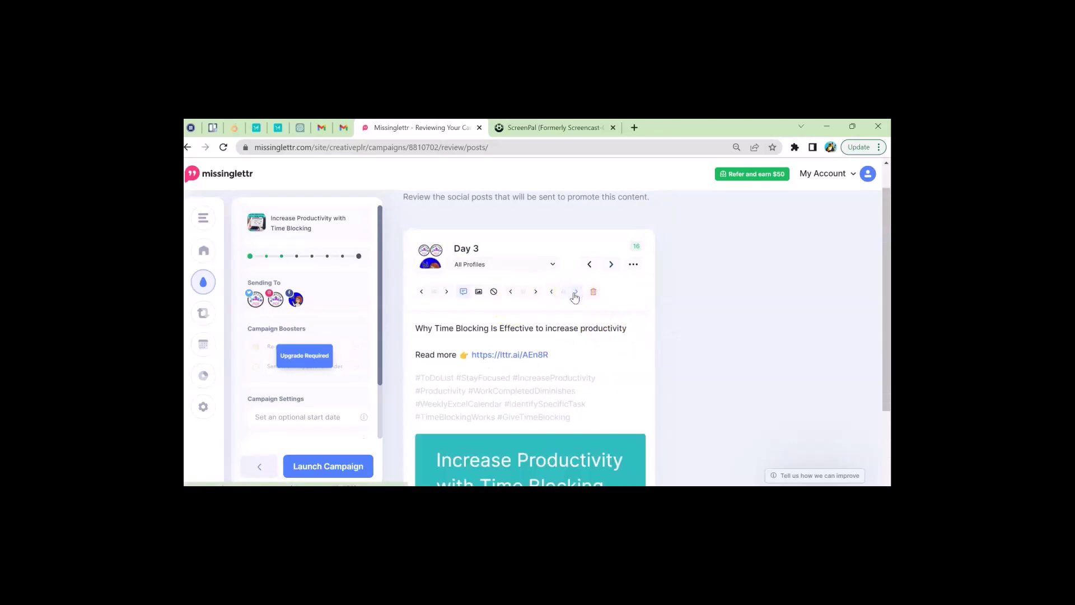
click(537, 292)
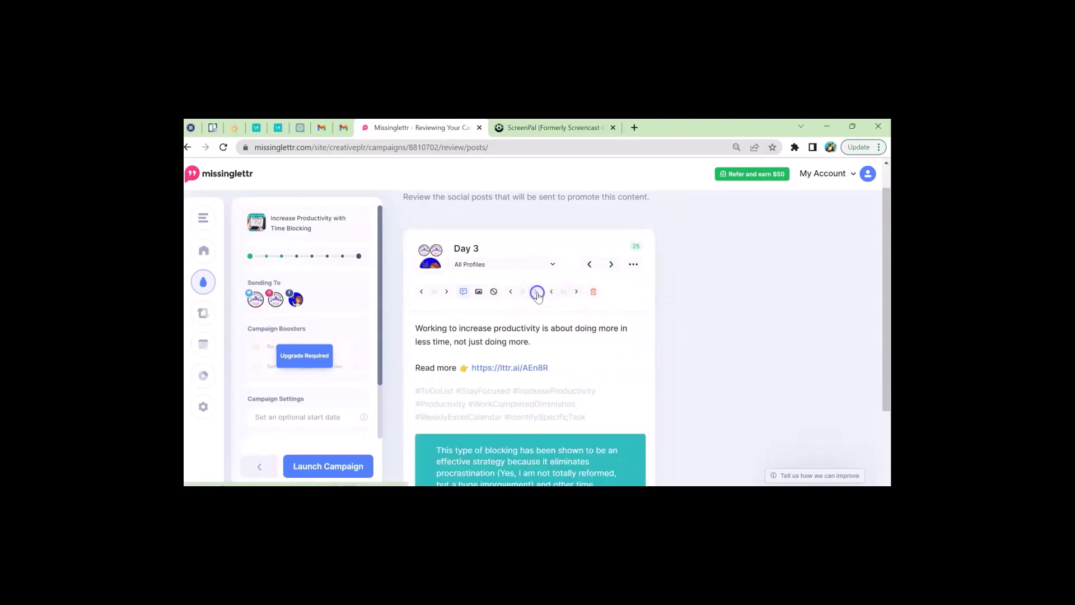
scroll(548, 324, down, 1)
click(564, 356)
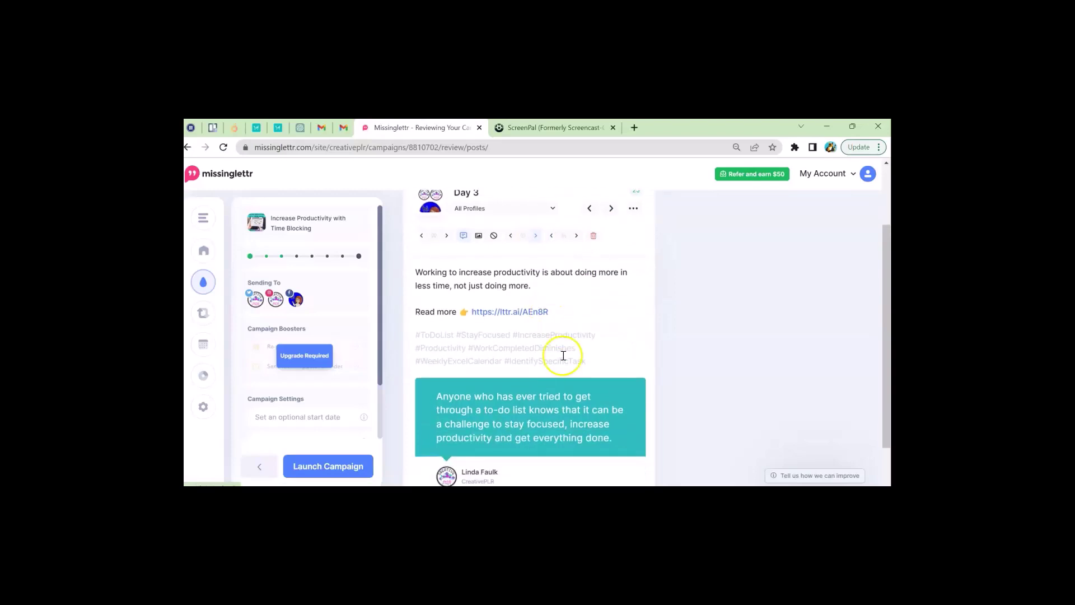
scroll(570, 374, up, 2)
- Advance to the Day 10 post and the following scheduled post, reviewing each
click(611, 296)
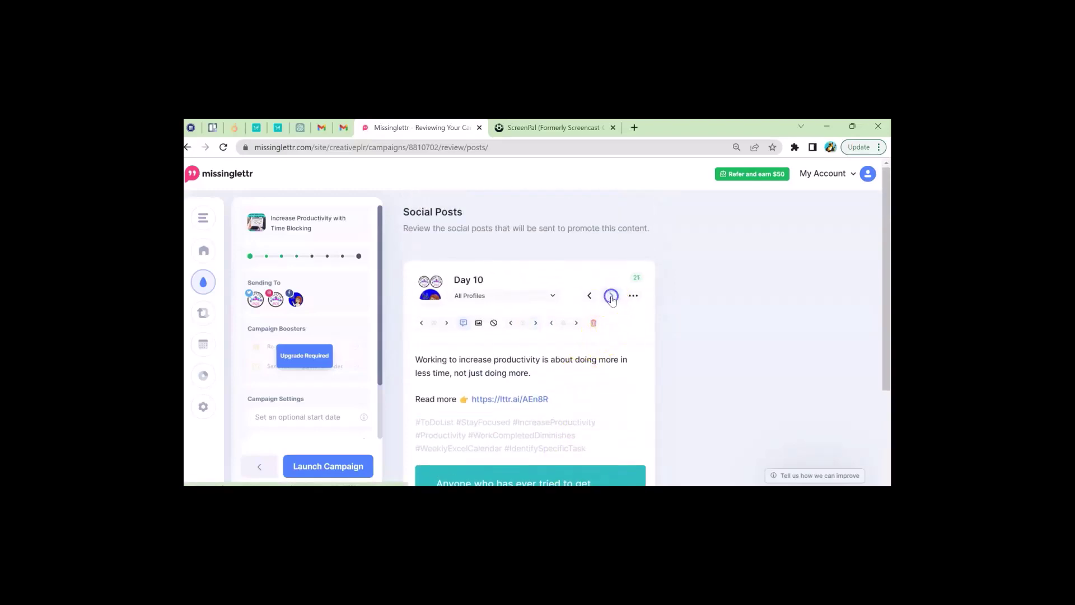
scroll(611, 306, down, 2)
scroll(611, 307, up, 2)
click(612, 297)
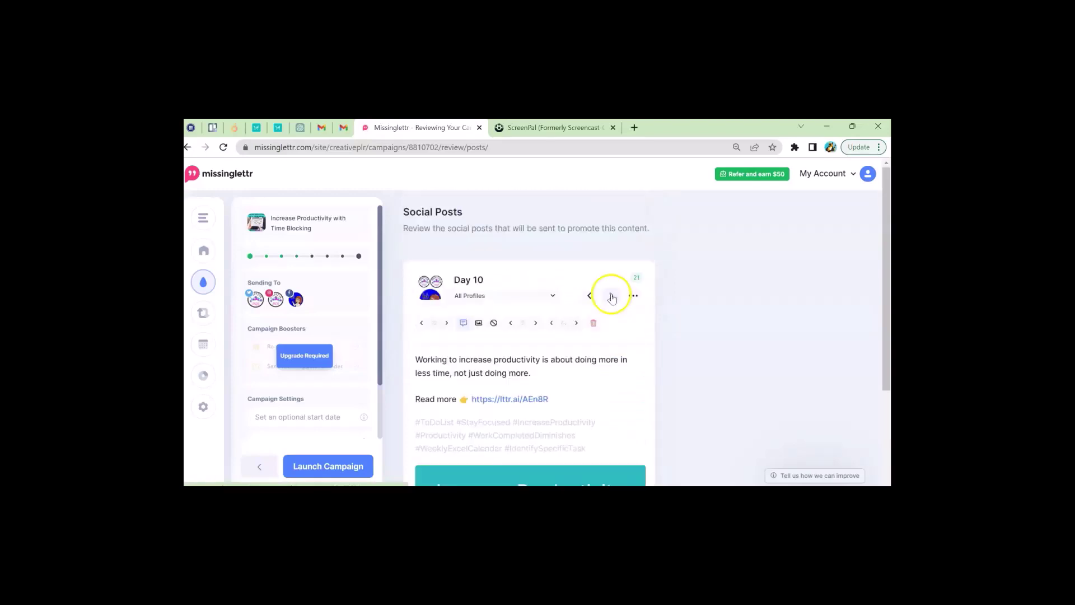
scroll(604, 331, down, 3)
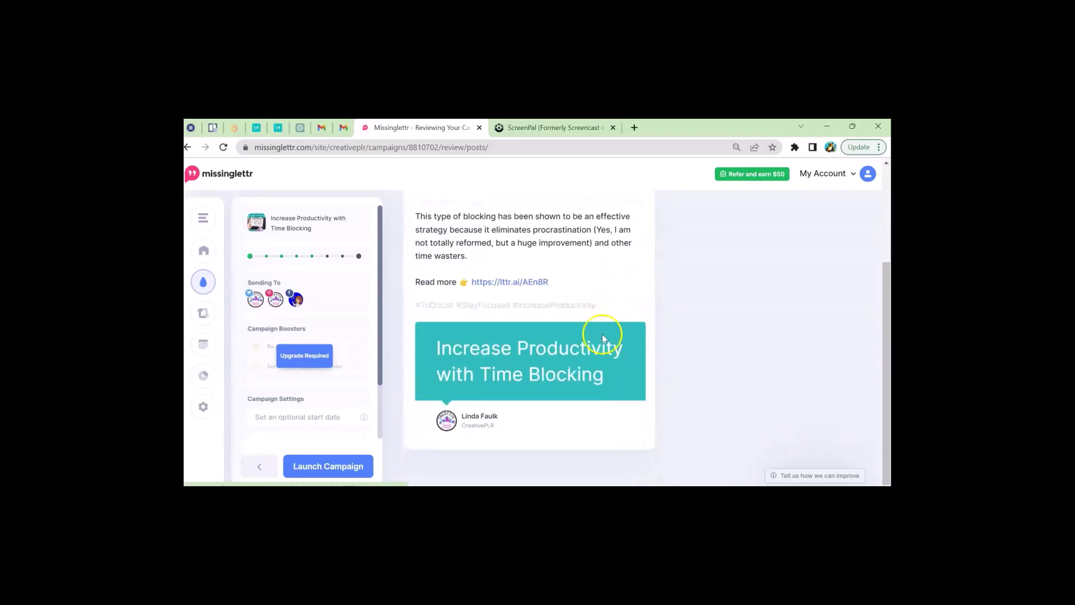
scroll(566, 344, up, 3)
click(537, 329)
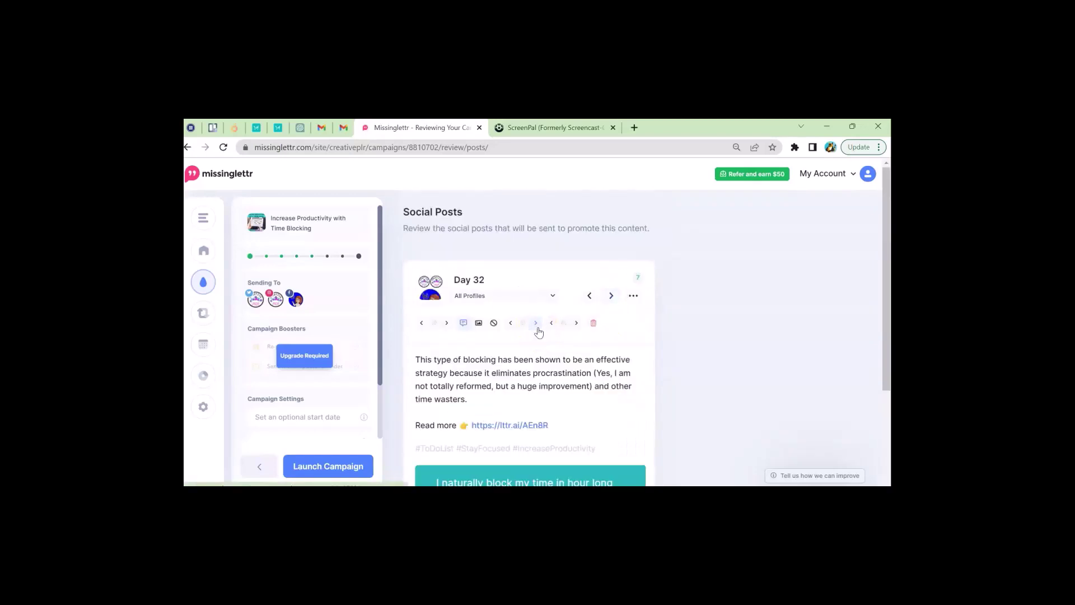
scroll(539, 332, down, 1)
scroll(560, 327, up, 1)
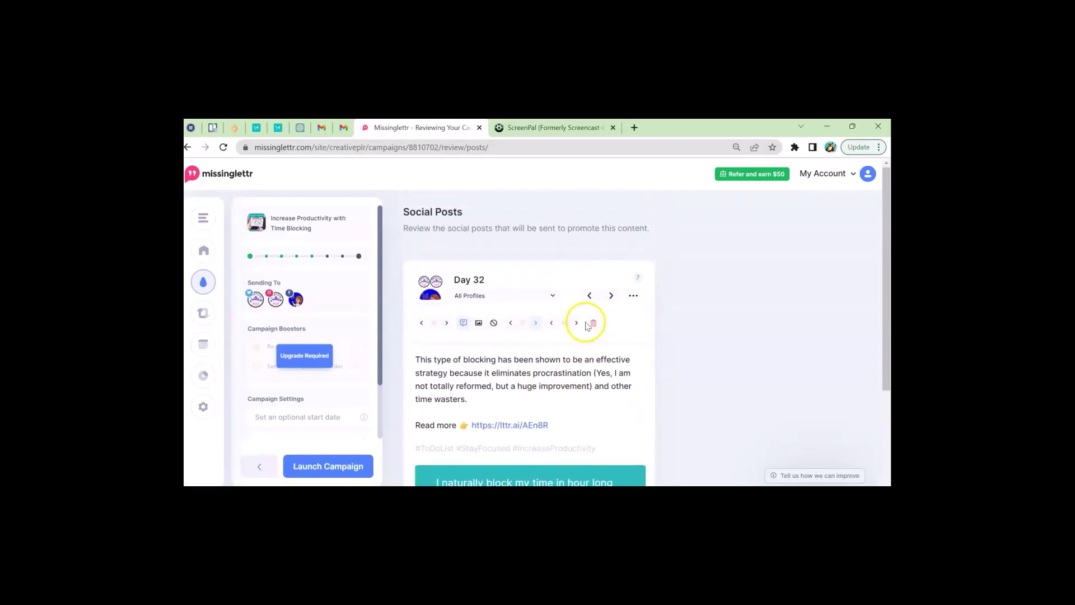
- Review the Day 73 and final Day 180 posts of the campaign
click(611, 295)
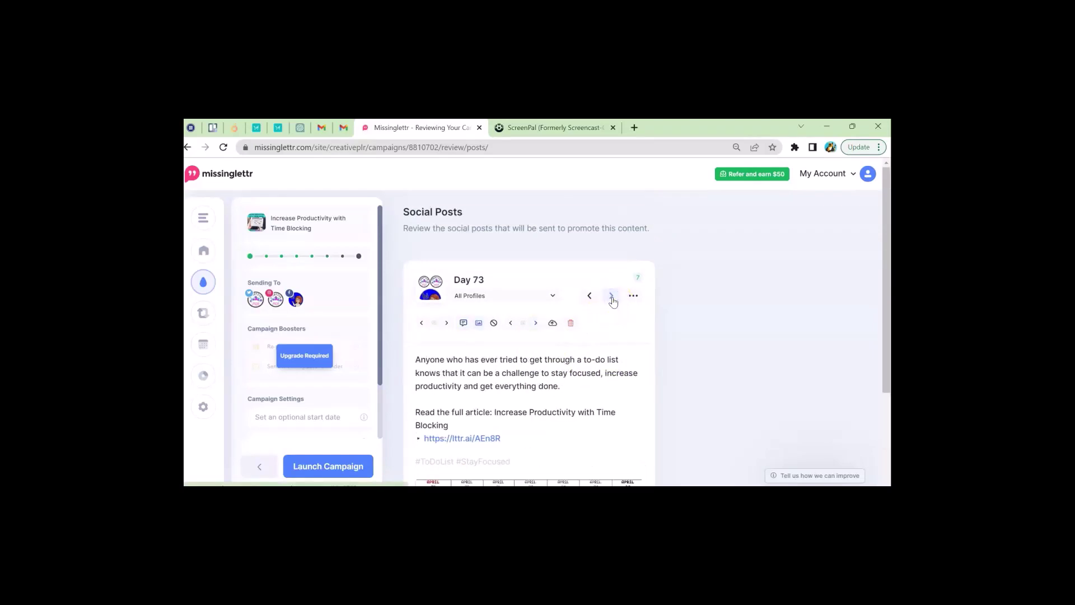
scroll(613, 301, down, 3)
click(609, 303)
scroll(609, 297, up, 3)
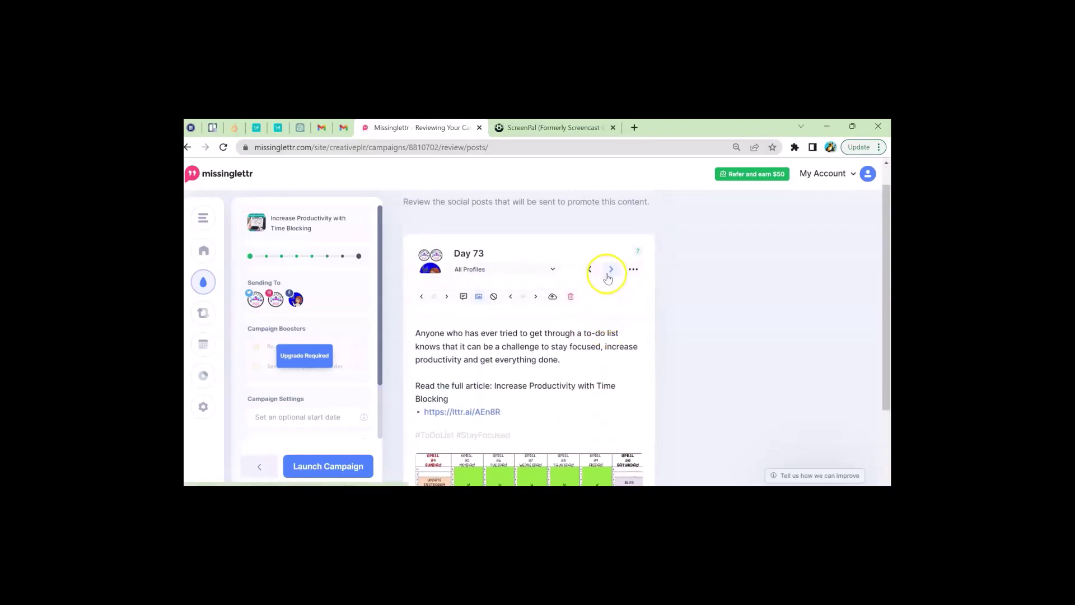
click(611, 269)
scroll(613, 277, down, 1)
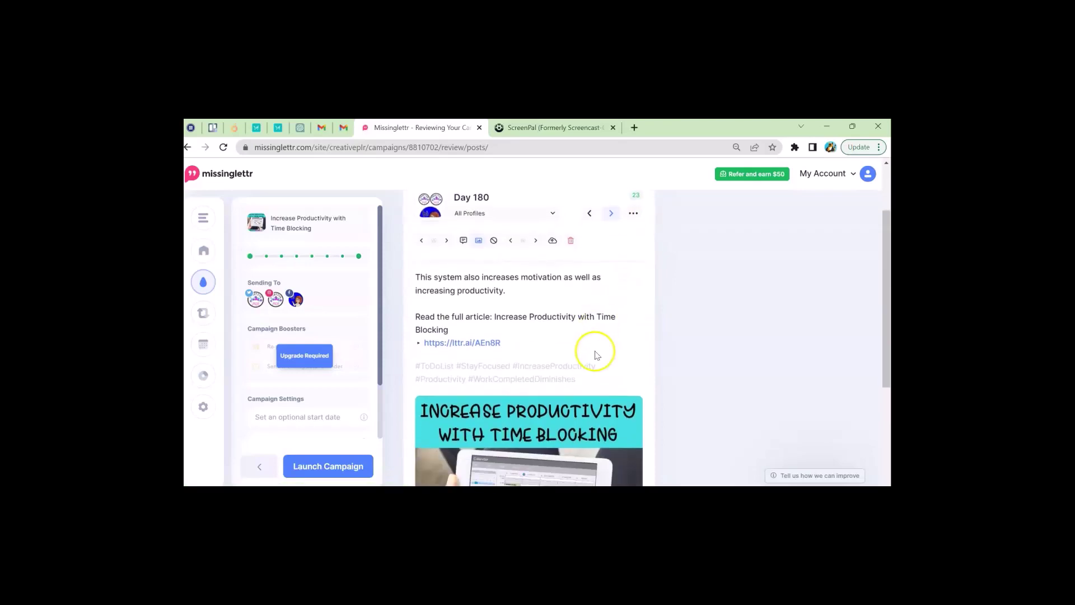
scroll(597, 355, down, 2)
scroll(600, 347, up, 3)
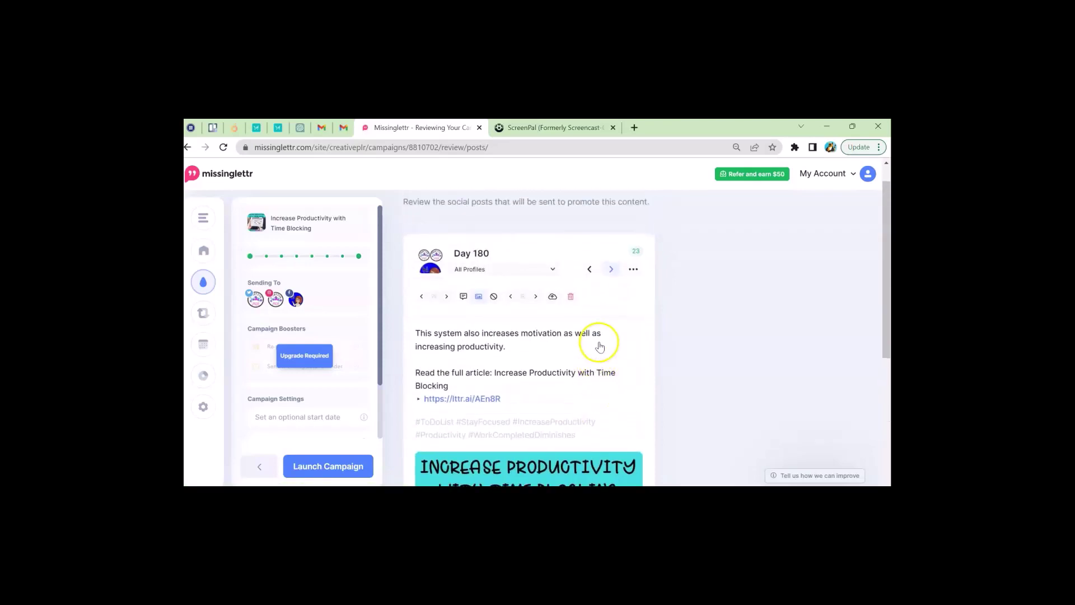
scroll(656, 376, down, 4)
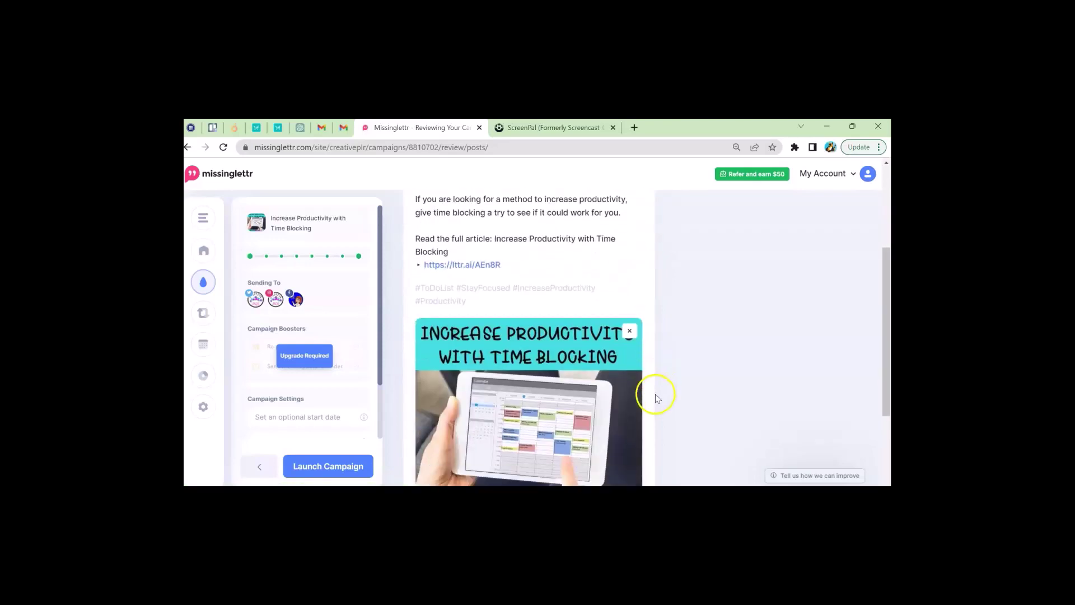
scroll(654, 403, down, 1)
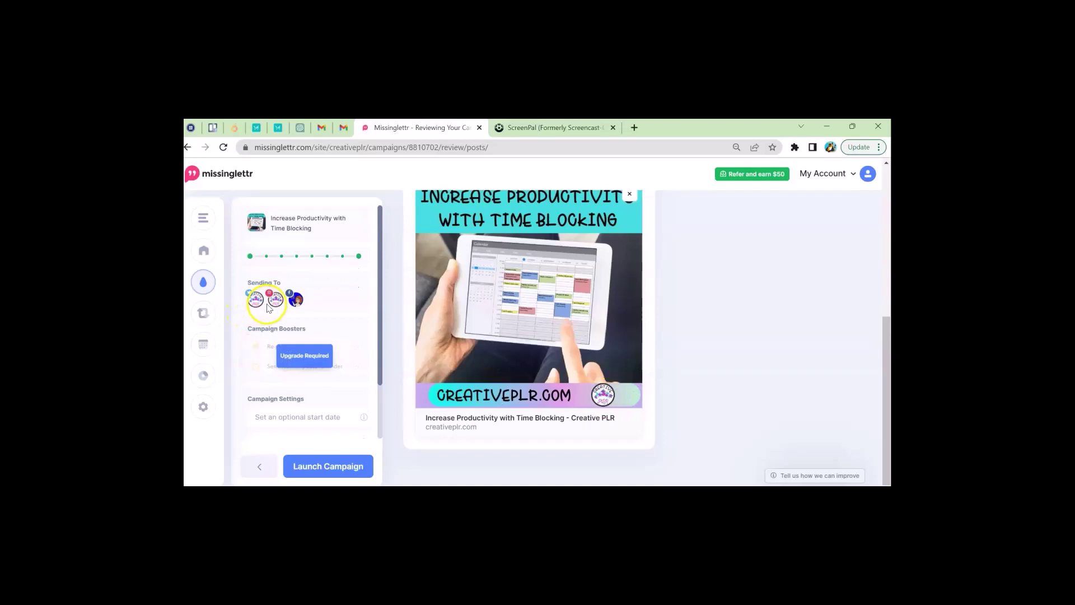
scroll(509, 379, up, 1)
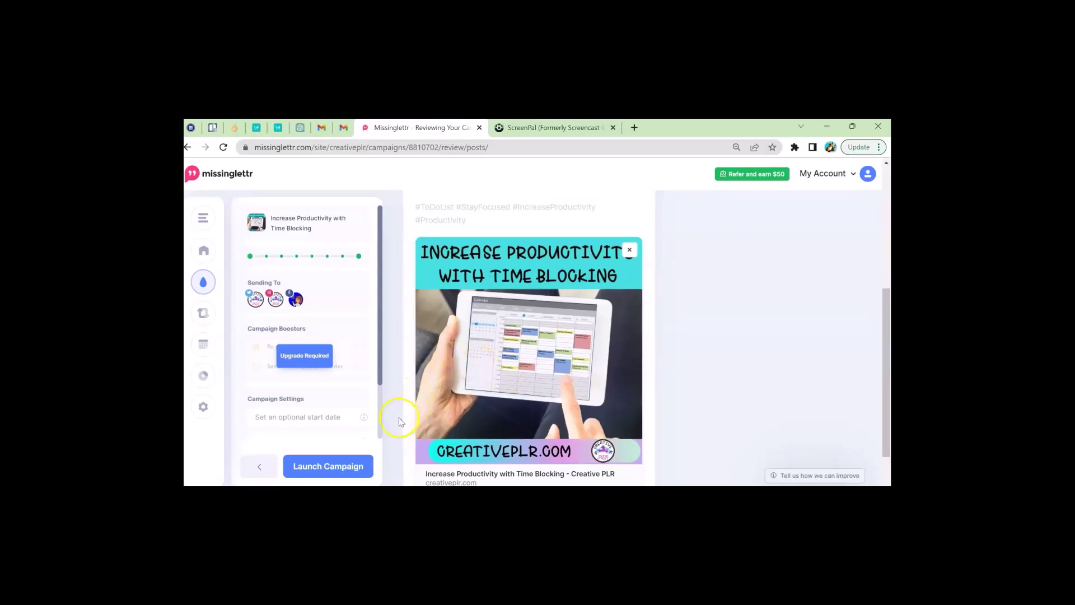
scroll(407, 388, down, 1)
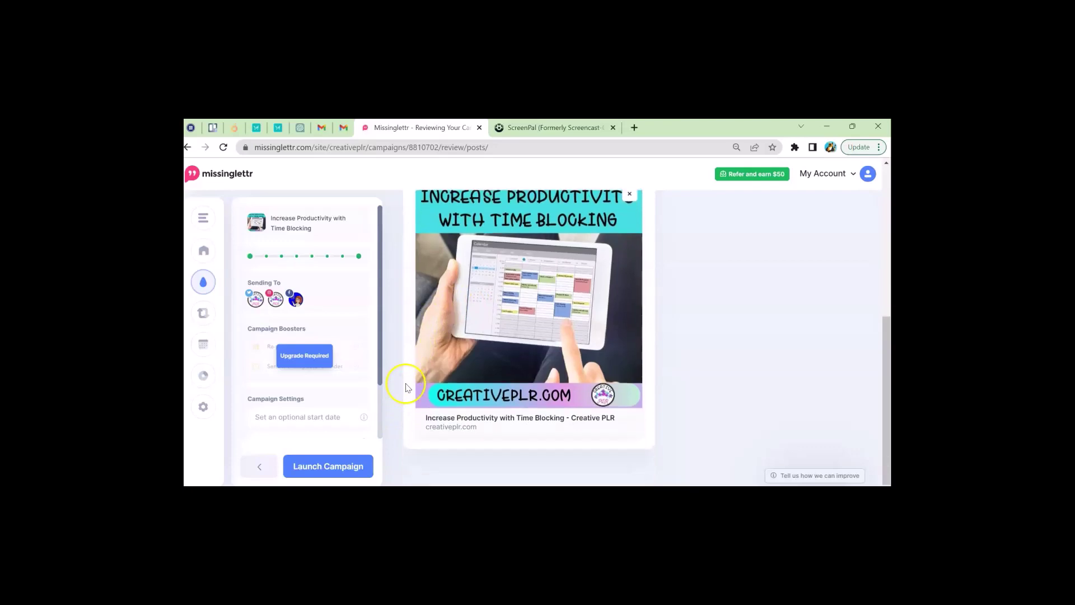
- Launch the drip campaign and open the Scheduled Content calendar
click(343, 467)
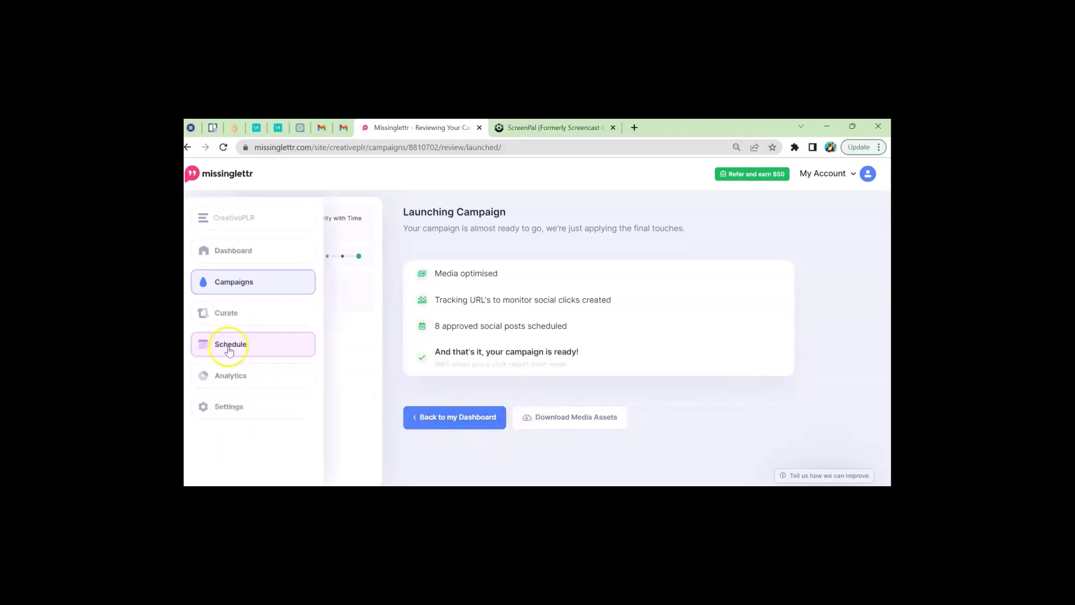
click(234, 347)
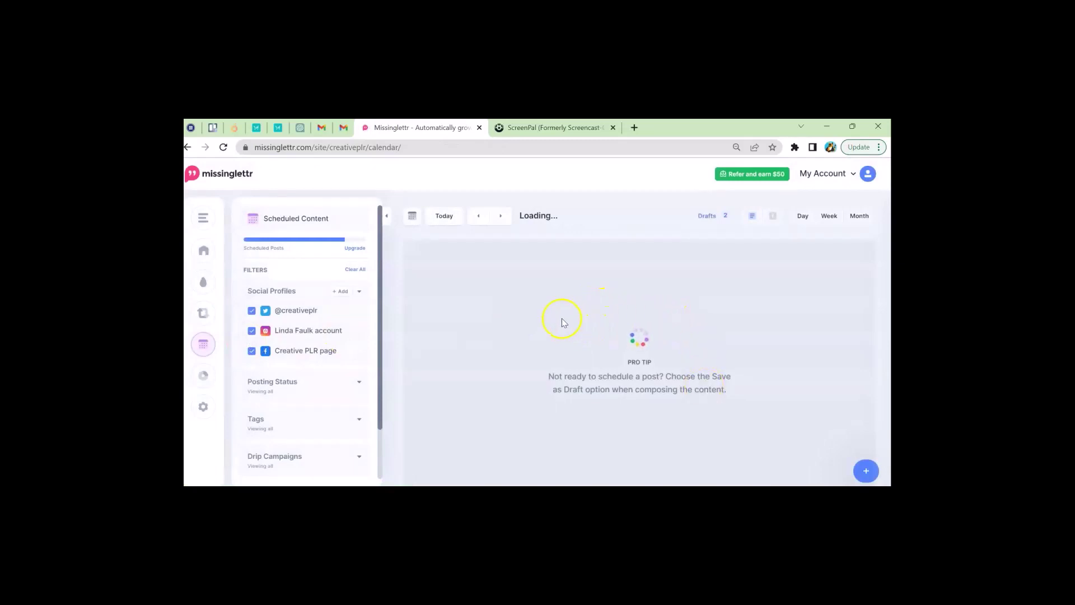
- Go forward to August 2023 on the schedule calendar
click(517, 341)
click(517, 342)
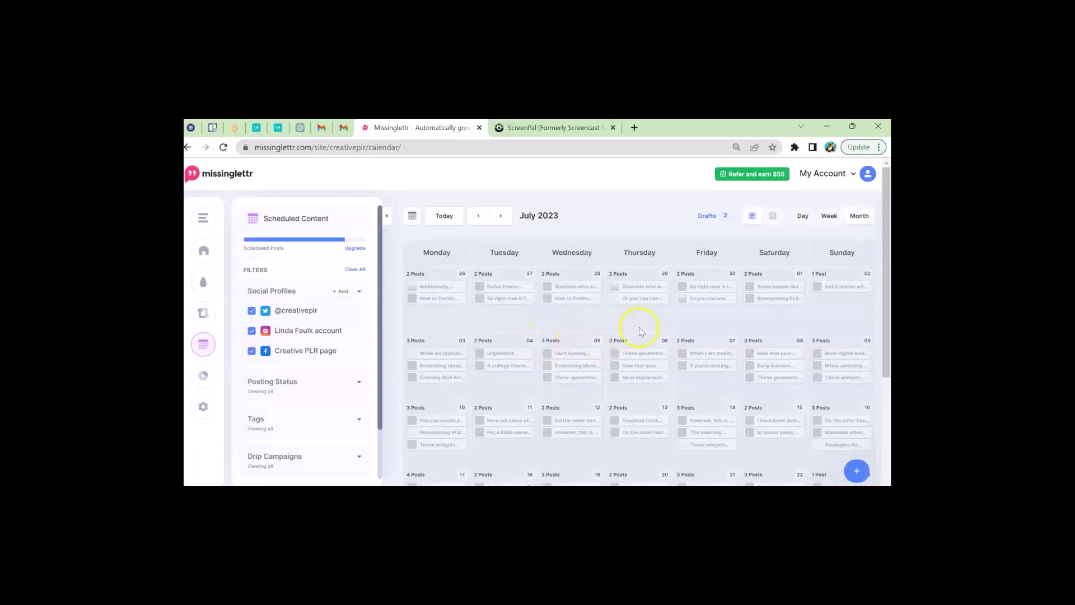
scroll(642, 327, down, 3)
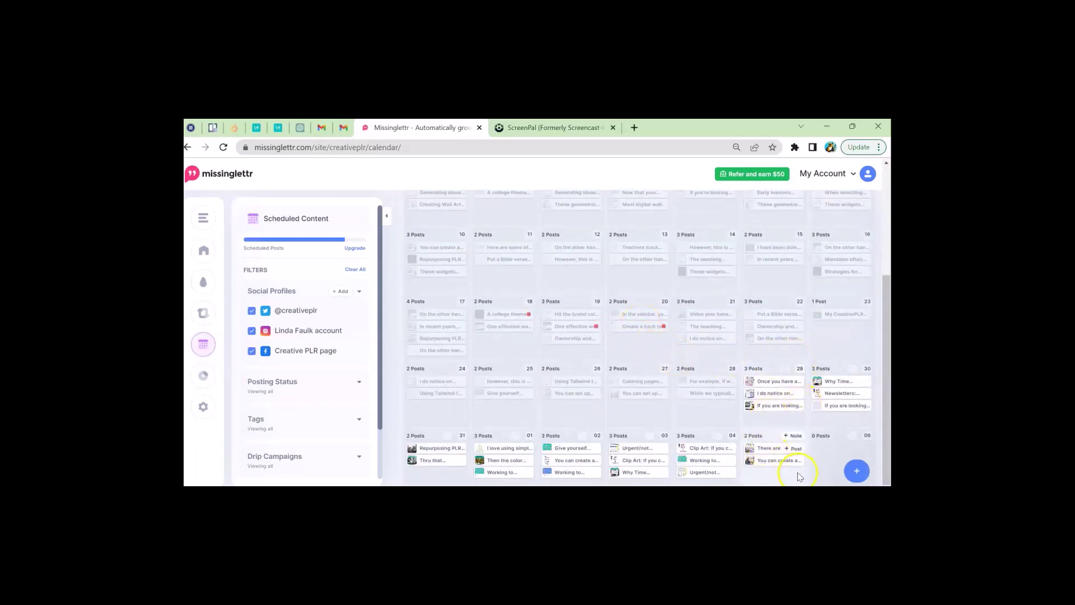
scroll(596, 224, up, 3)
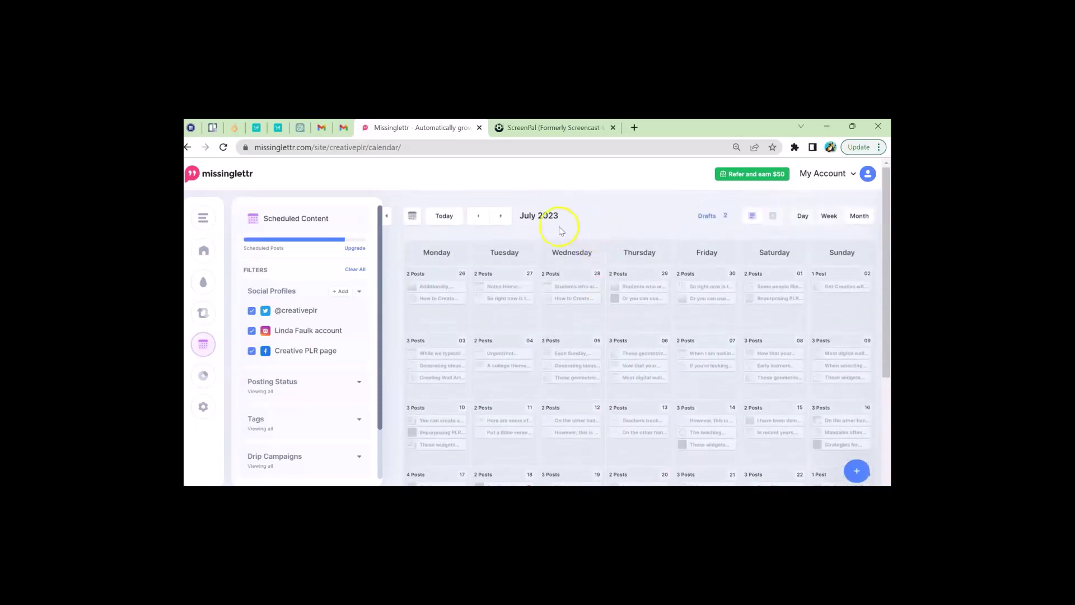
click(502, 215)
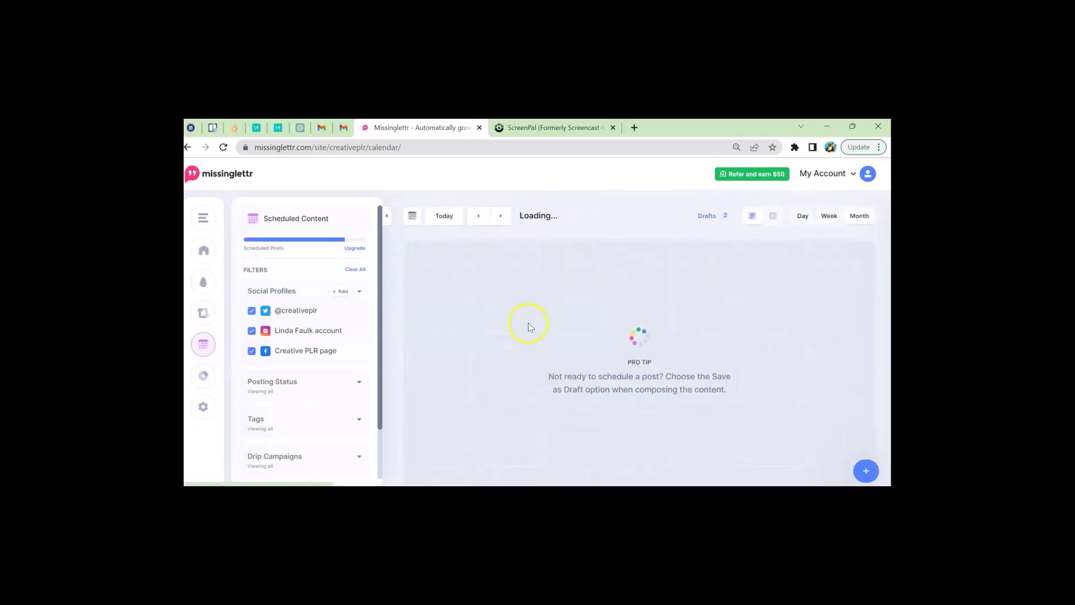
scroll(697, 368, down, 1)
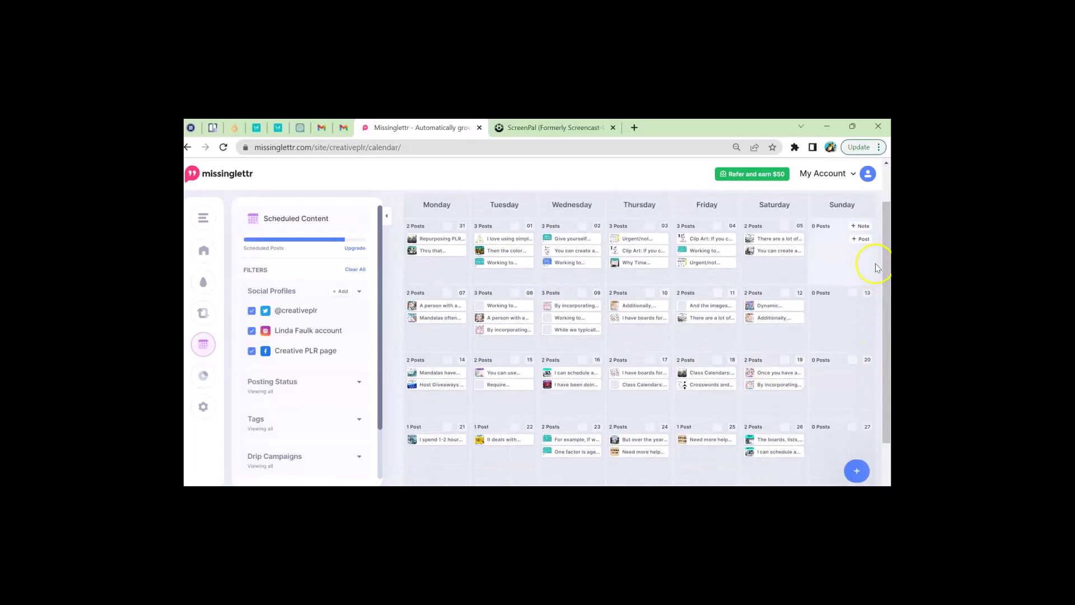
scroll(877, 268, up, 1)
scroll(856, 347, down, 2)
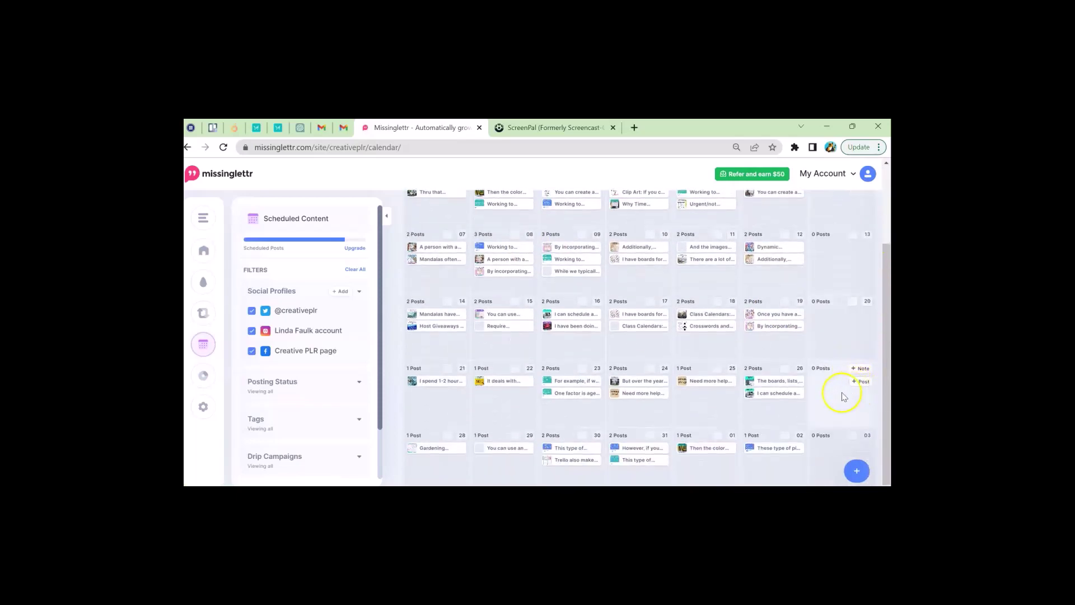
scroll(728, 412, up, 2)
scroll(660, 375, down, 1)
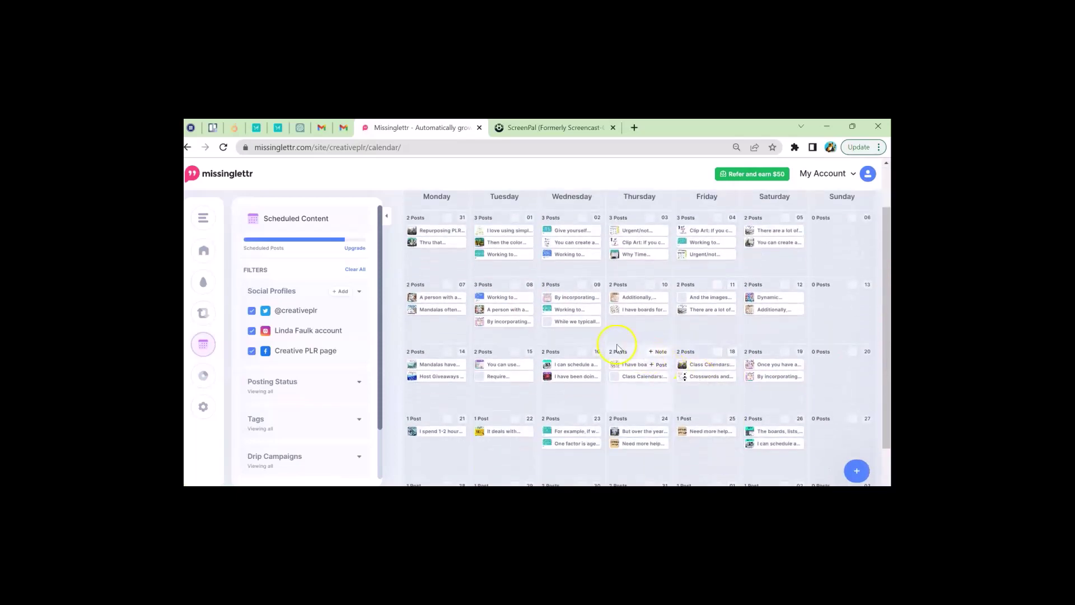
- Drag the August 8, 9 and 2 posts onto August 21, 25 and 22
drag(504, 322, 438, 445)
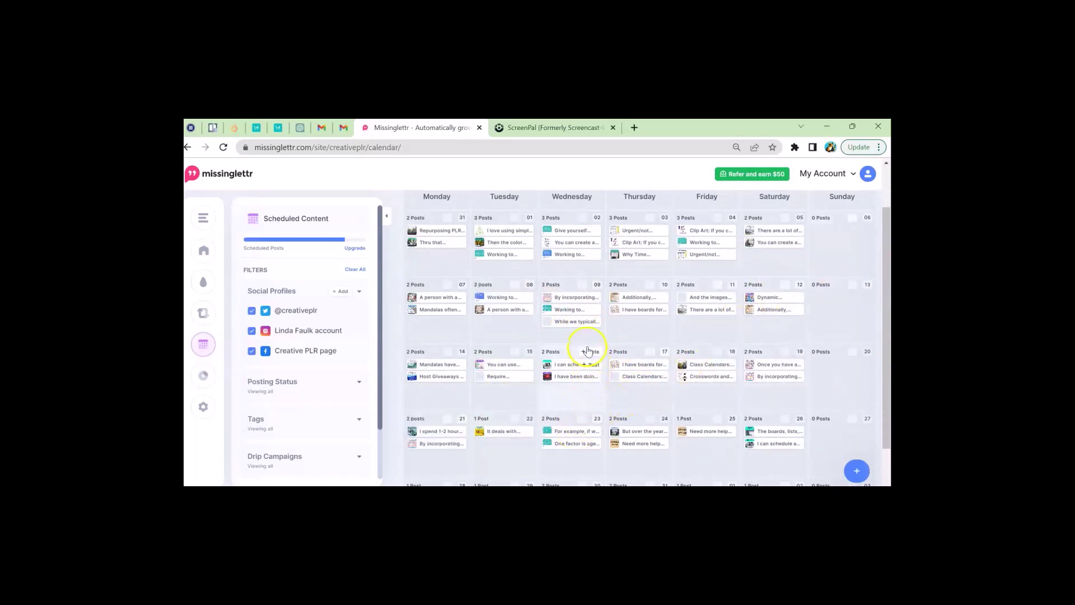
scroll(653, 312, down, 1)
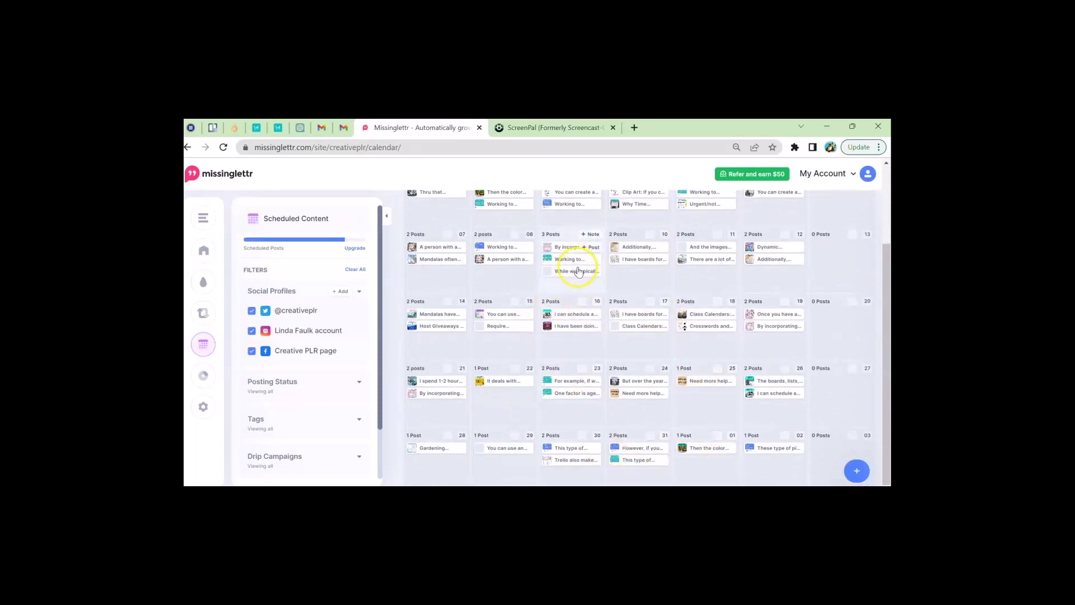
drag(578, 272, 713, 396)
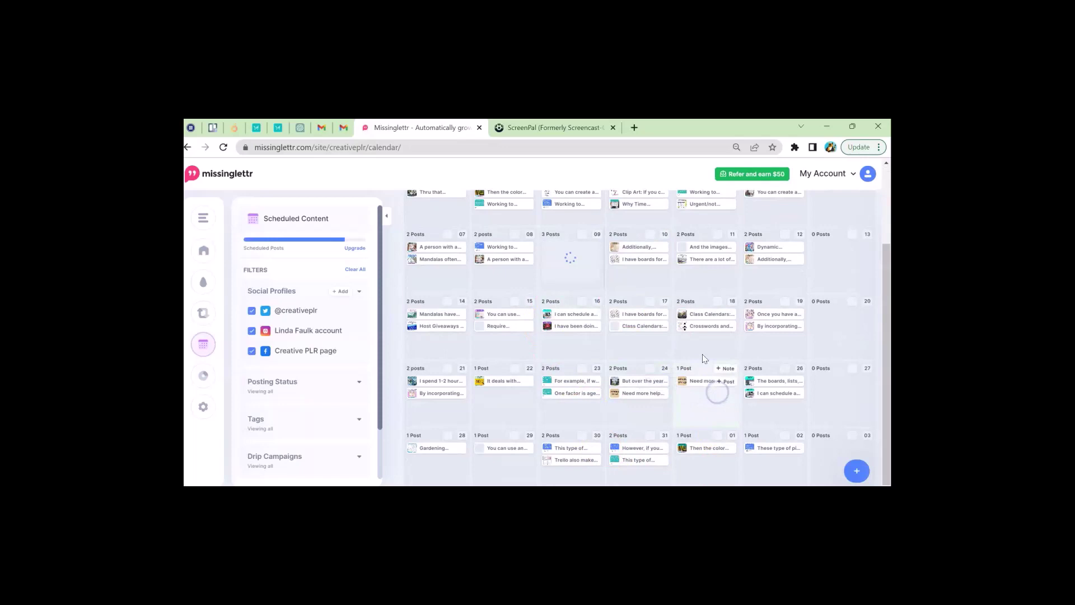
scroll(667, 341, up, 1)
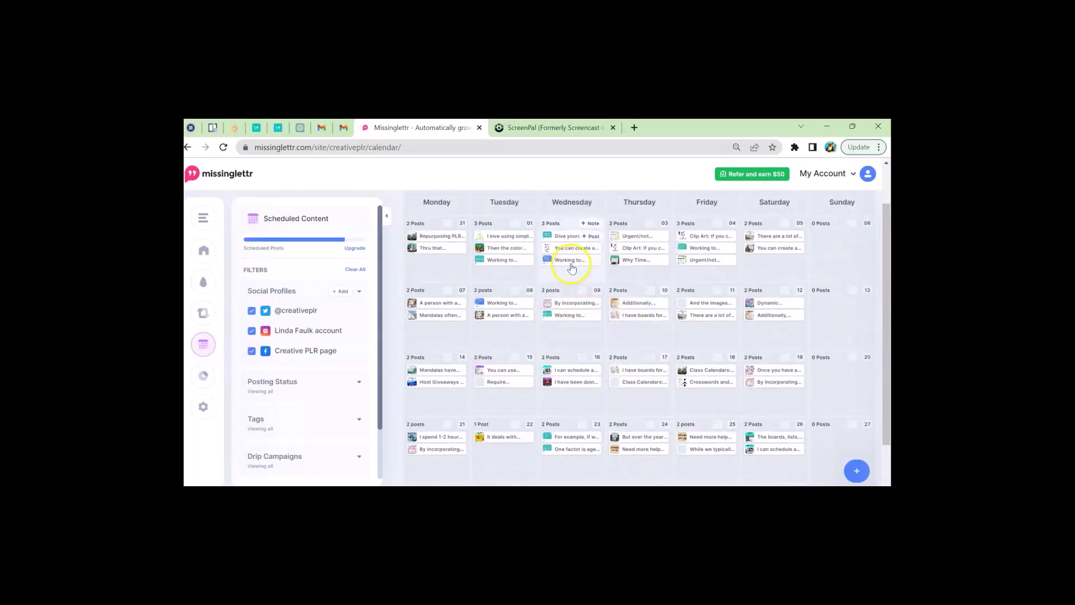
drag(571, 268, 513, 457)
scroll(503, 434, down, 1)
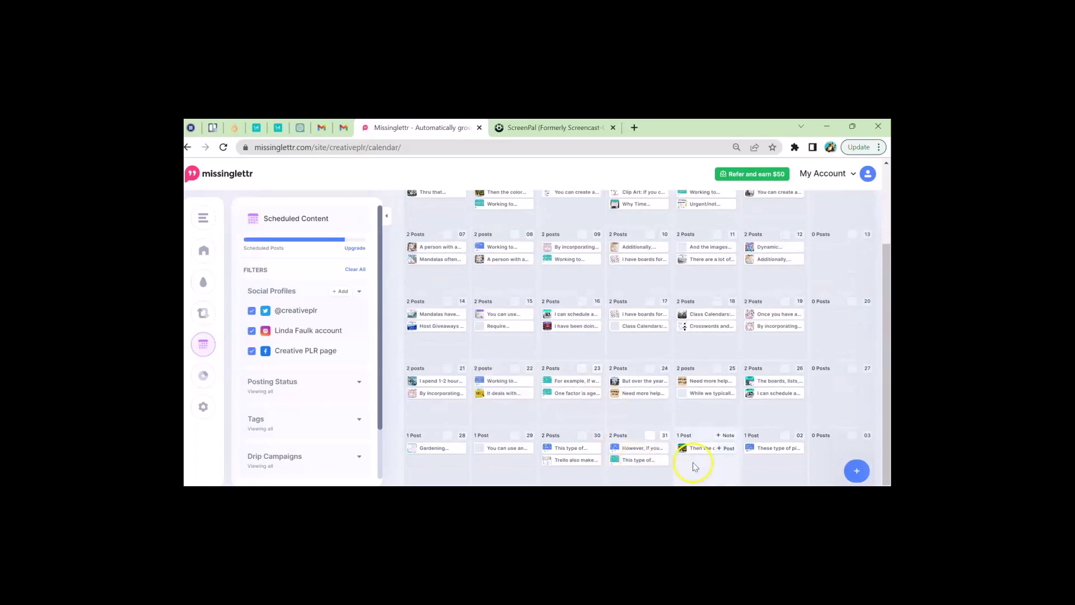
scroll(712, 403, up, 2)
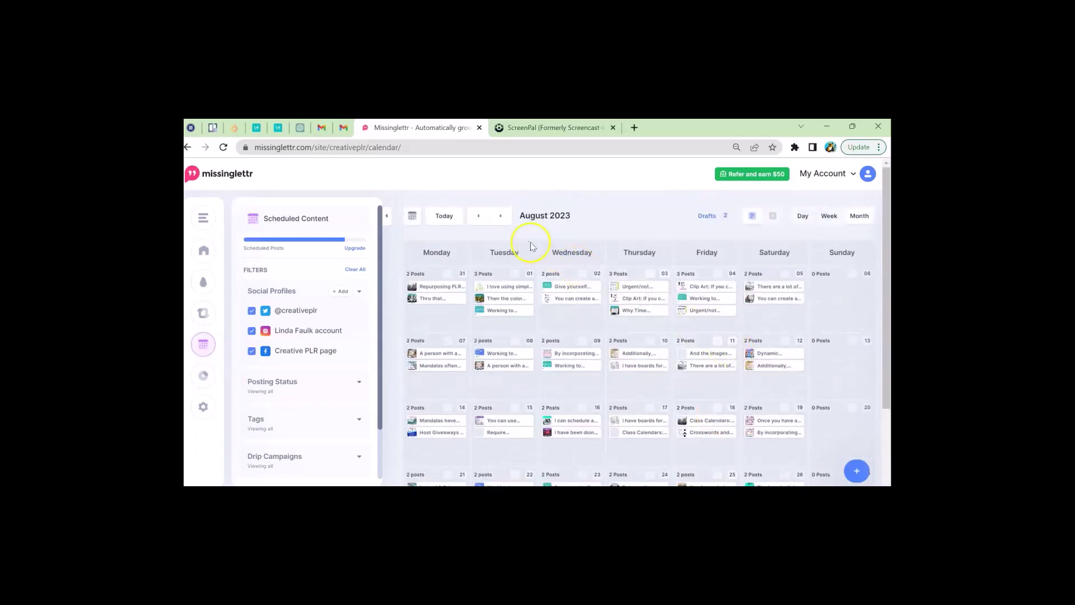
- Advance to October 2023 and move the October 10 and 11 posts to the 9th and 17th
click(501, 216)
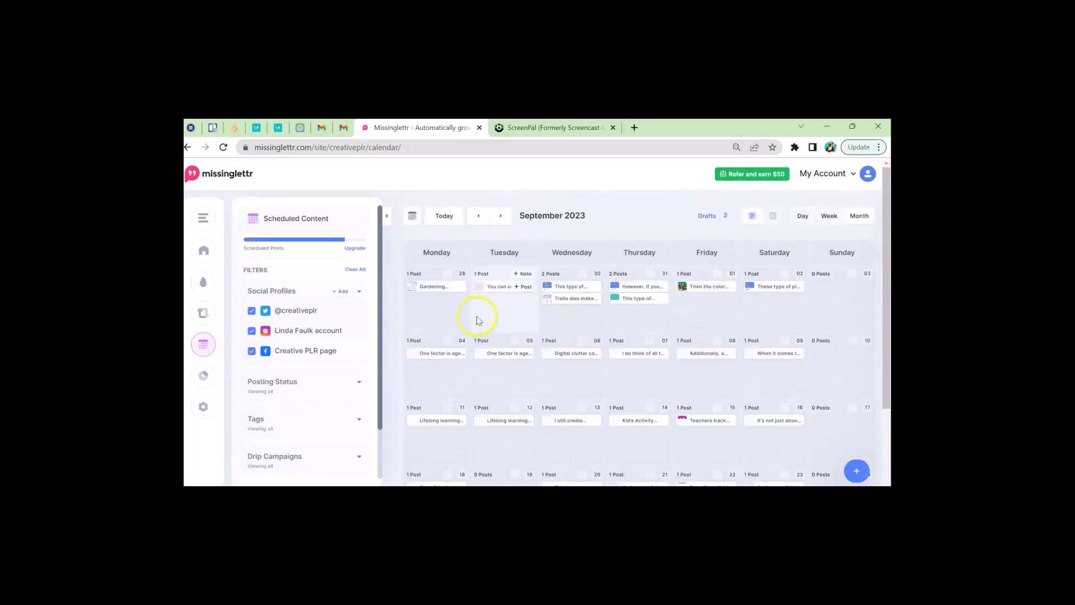
scroll(550, 336, down, 1)
scroll(515, 395, up, 1)
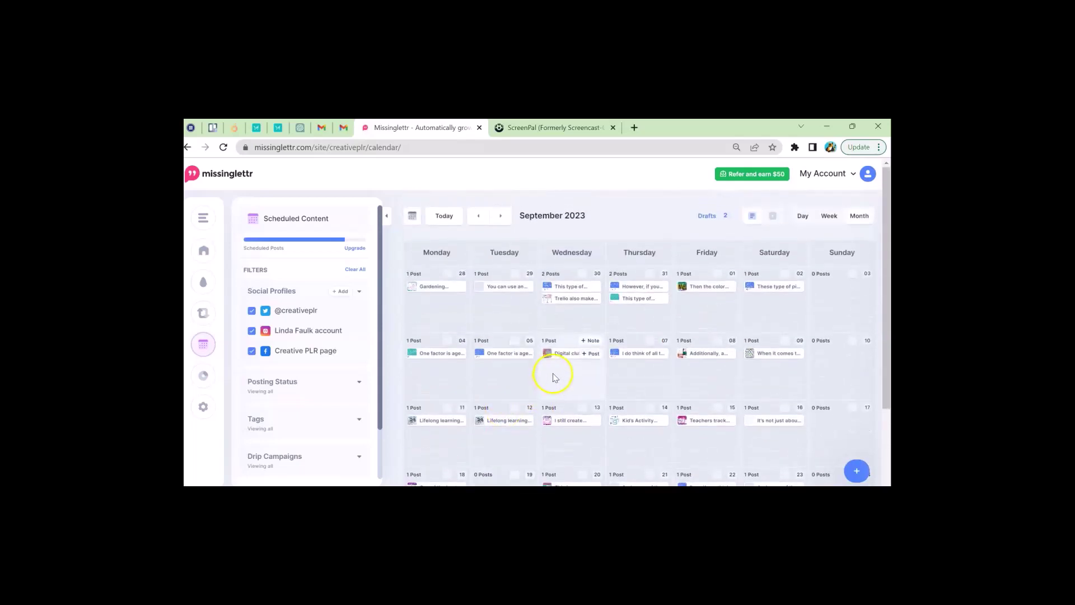
scroll(520, 398, down, 2)
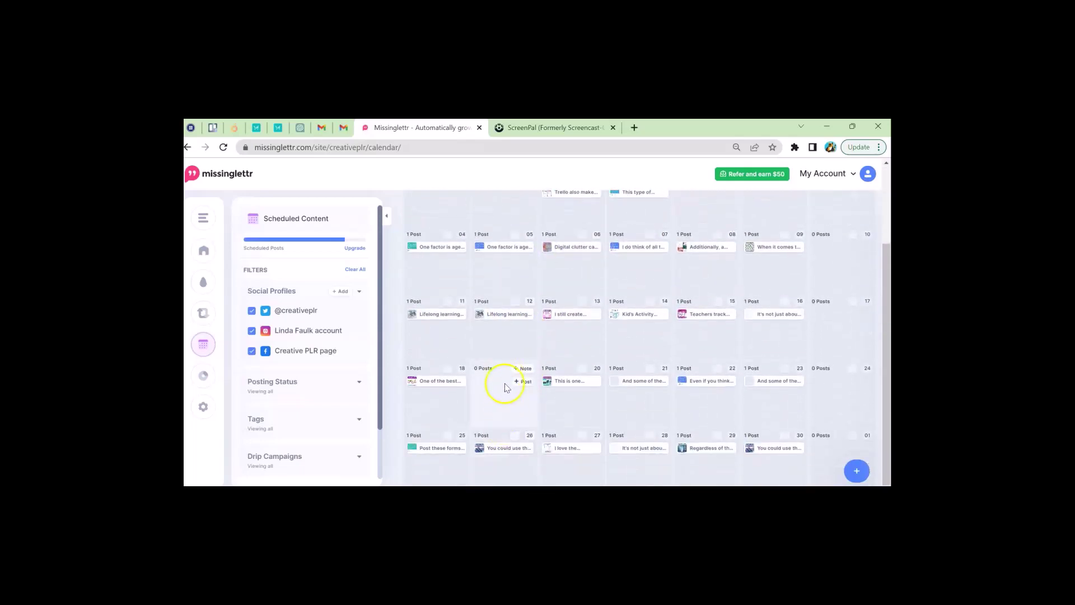
scroll(504, 403, up, 2)
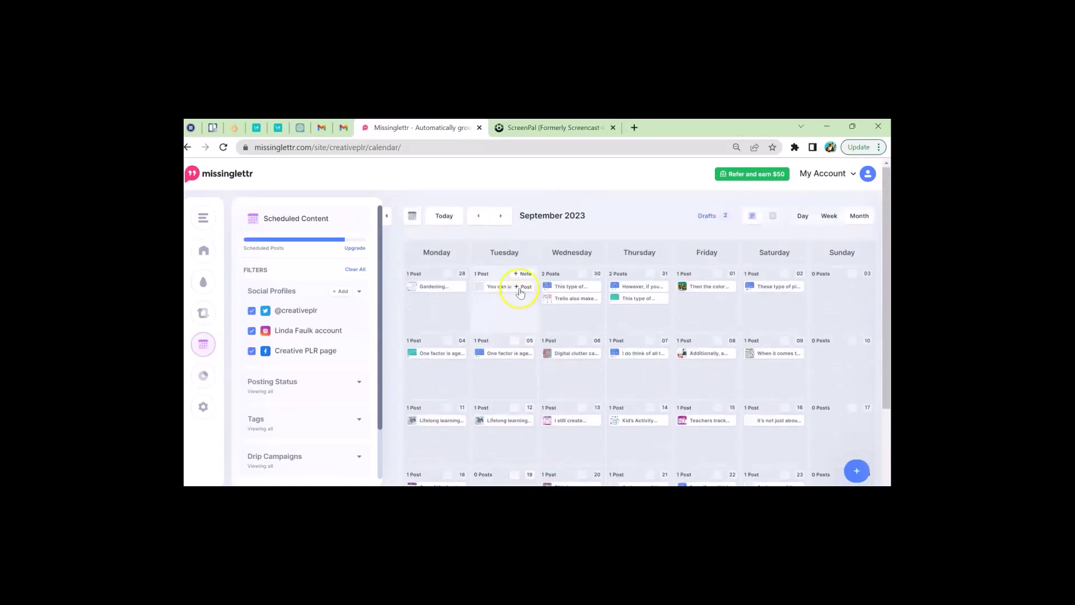
click(500, 221)
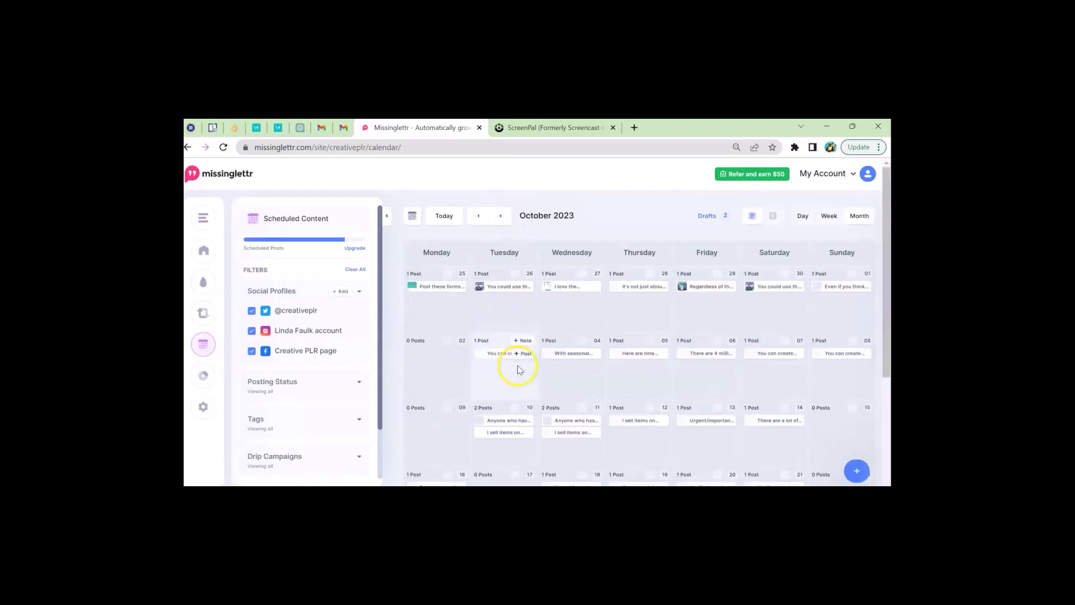
scroll(546, 369, down, 1)
drag(521, 385, 448, 366)
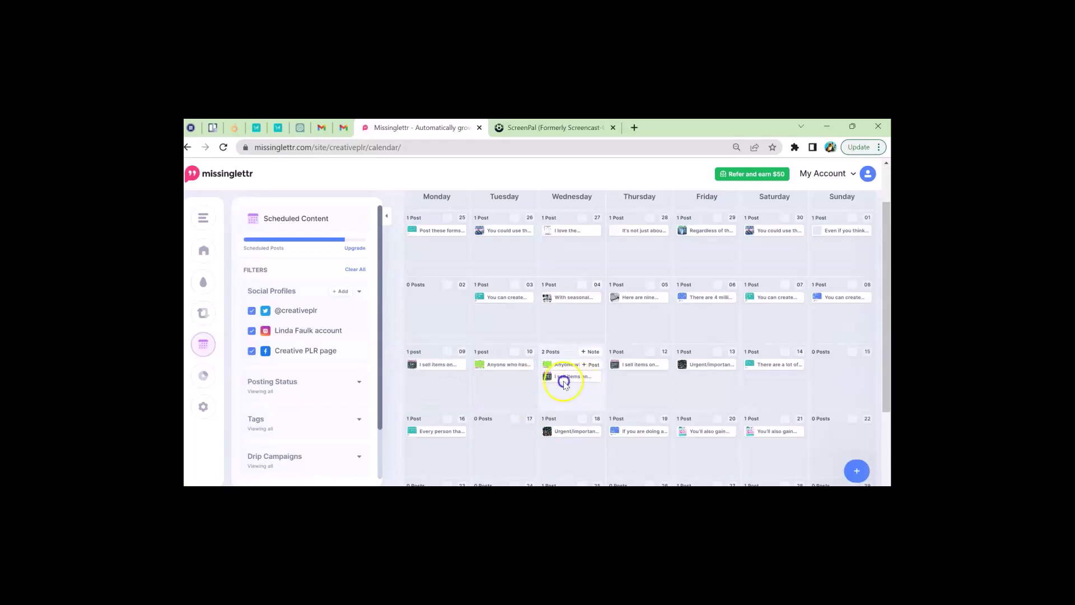
drag(560, 377, 449, 313)
click(622, 382)
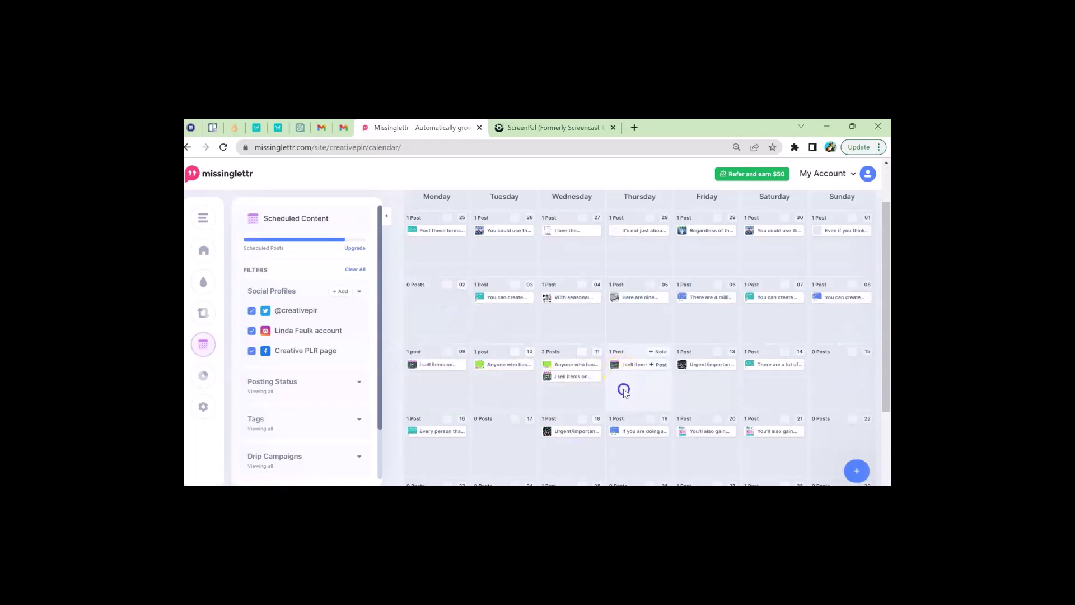
drag(578, 378, 506, 436)
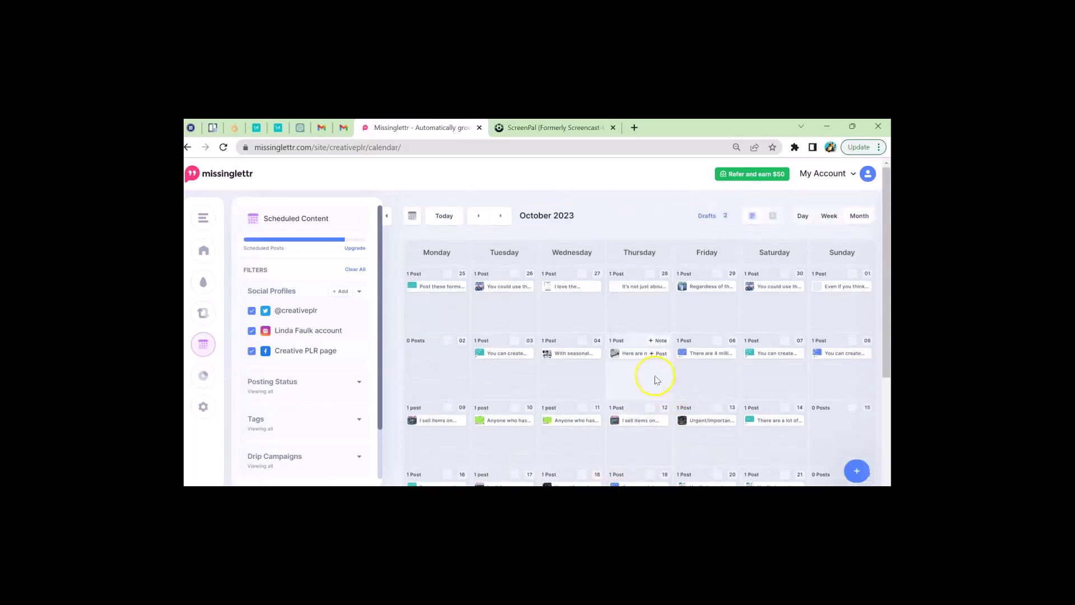
scroll(631, 404, up, 2)
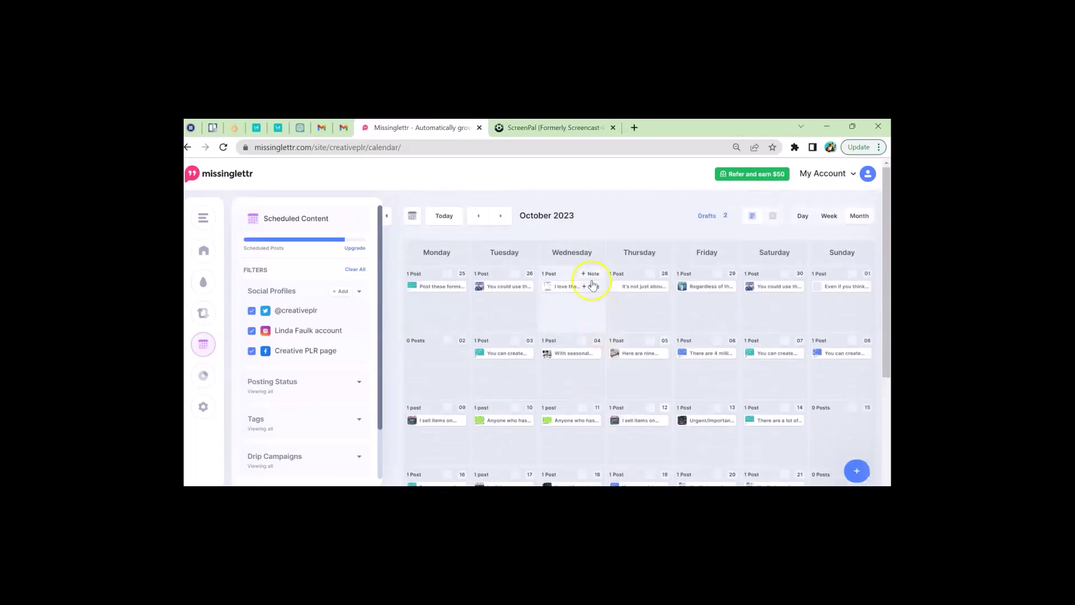
- In November 2023, shift a late-November post and move the December 1 post to November 22
click(504, 218)
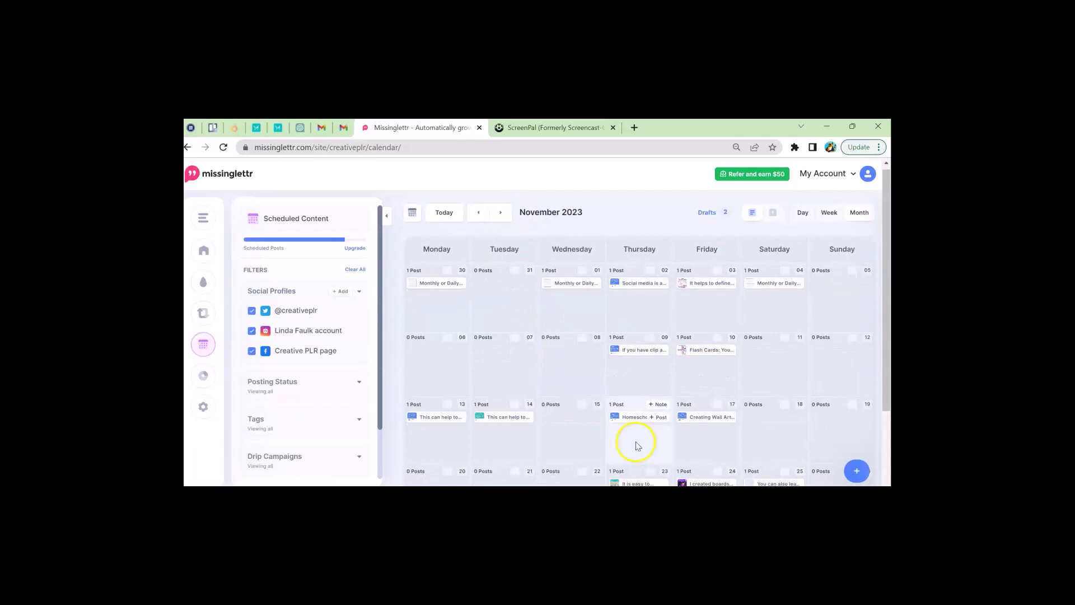
scroll(616, 442, down, 3)
drag(643, 450, 575, 451)
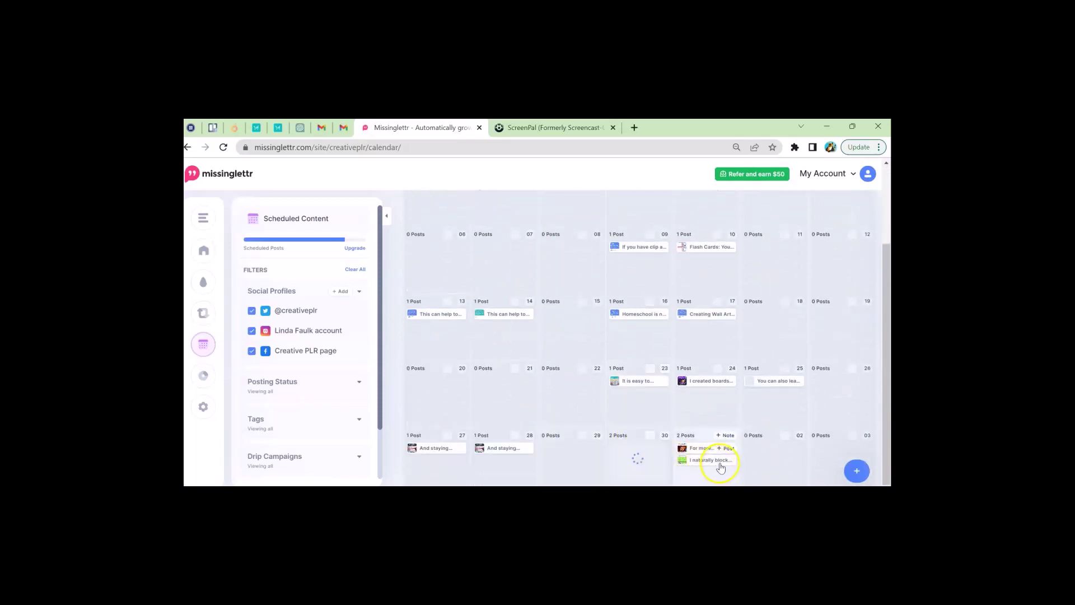
drag(716, 465, 583, 385)
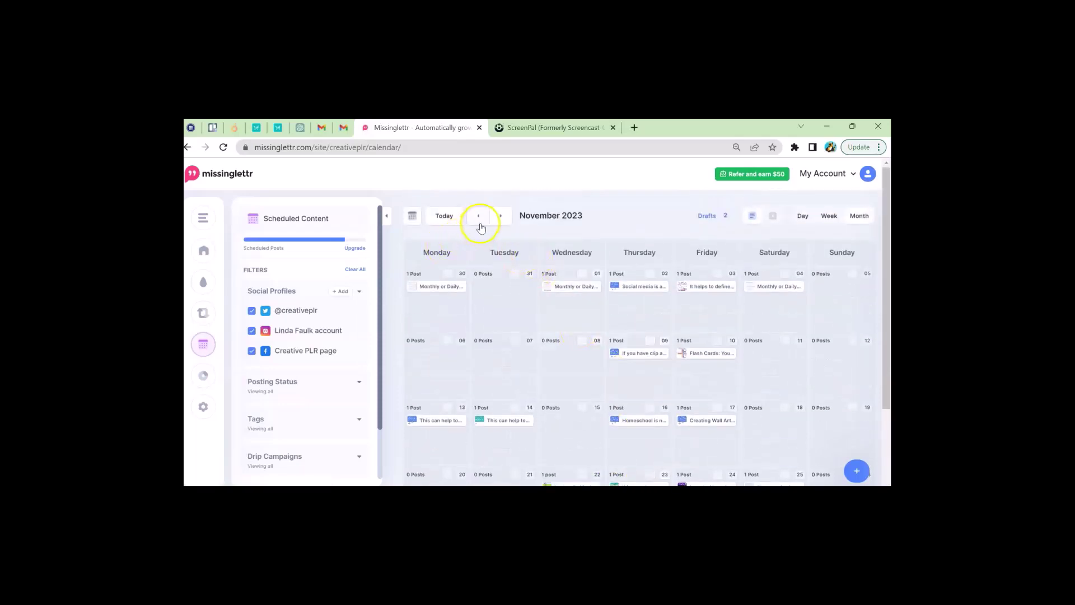
- Back in October 2023, move posts from the 1st to the 2nd, 8th to 19th, and 19th to 26th
click(480, 217)
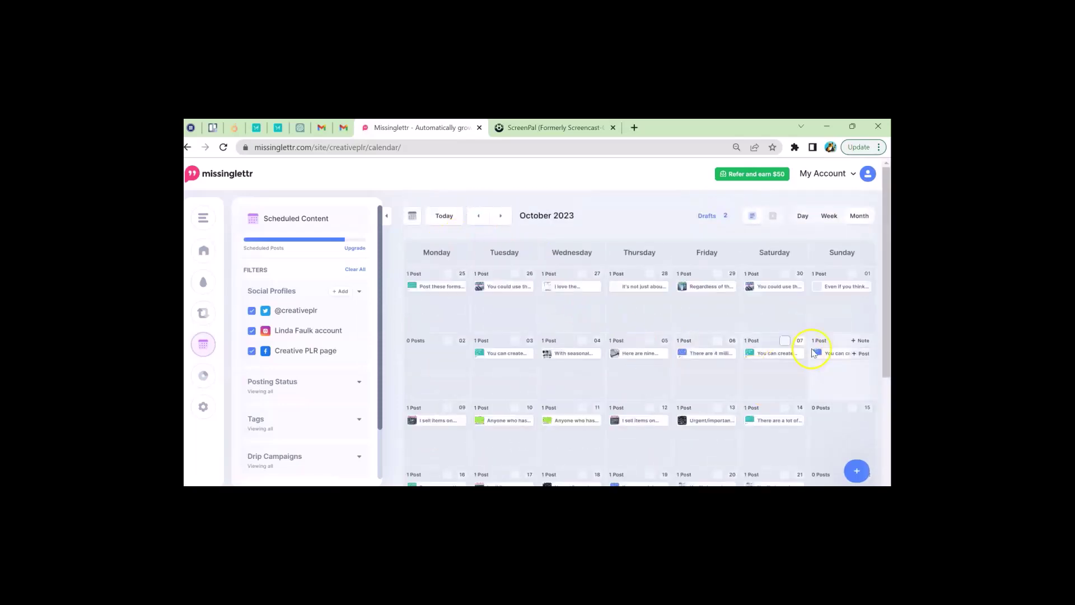
drag(836, 291, 423, 358)
scroll(801, 380, down, 1)
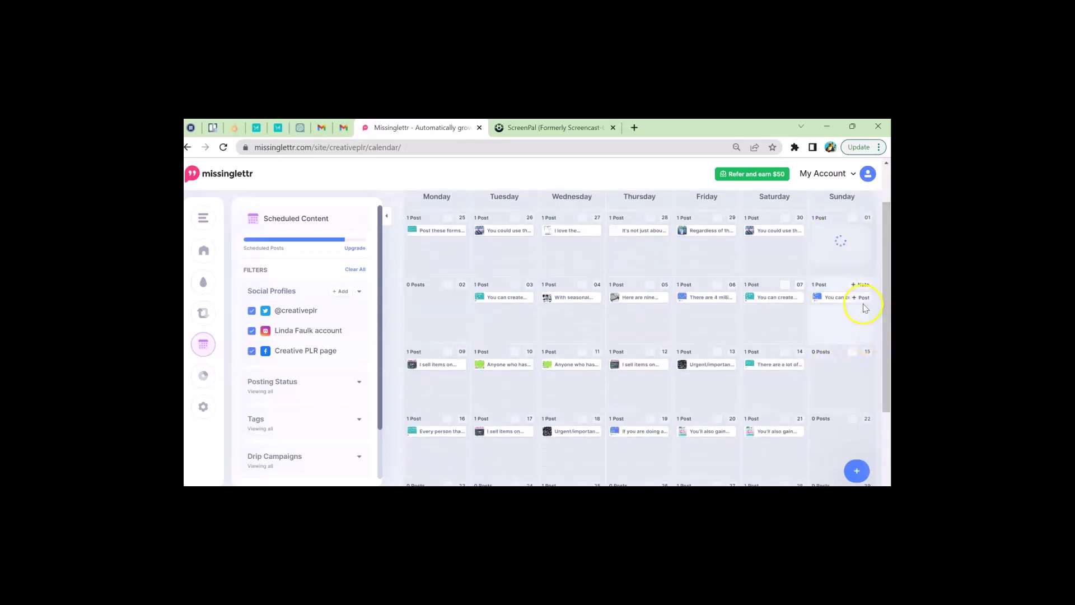
drag(850, 301, 650, 453)
scroll(764, 446, down, 2)
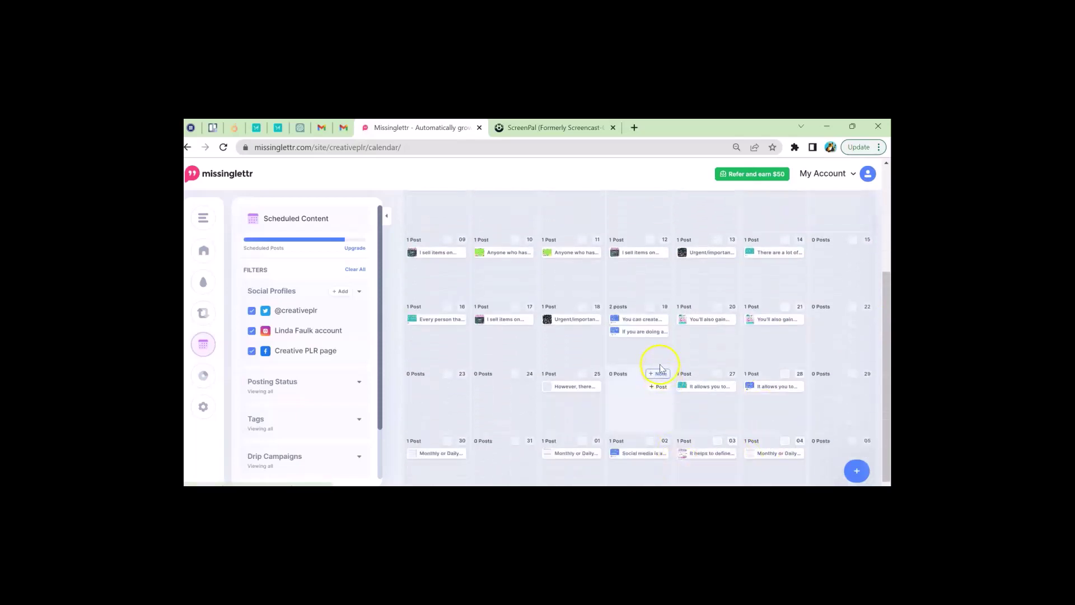
drag(647, 331, 643, 391)
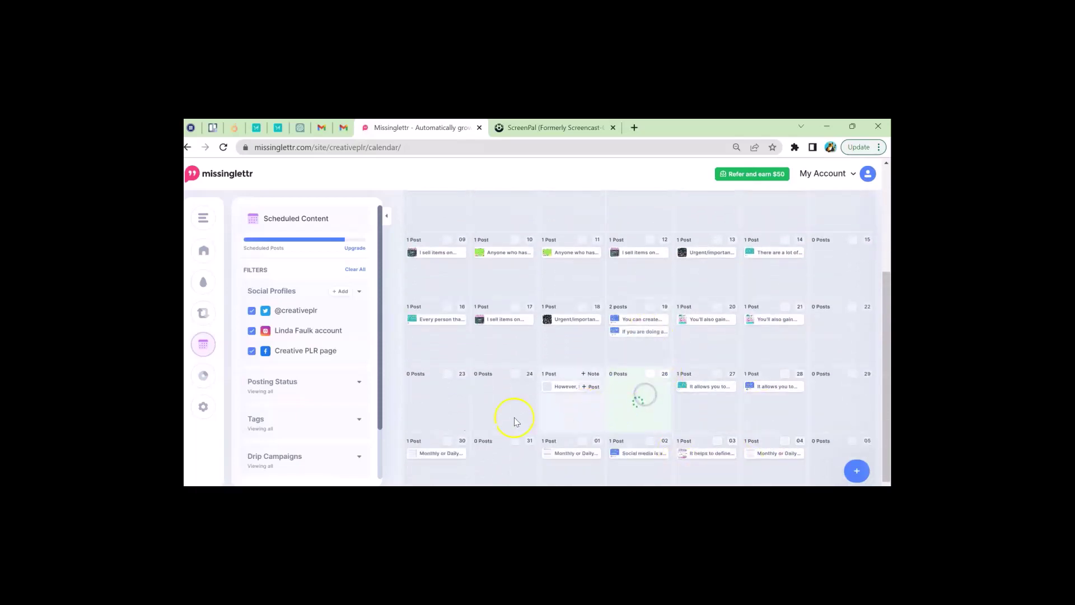
scroll(542, 425, up, 3)
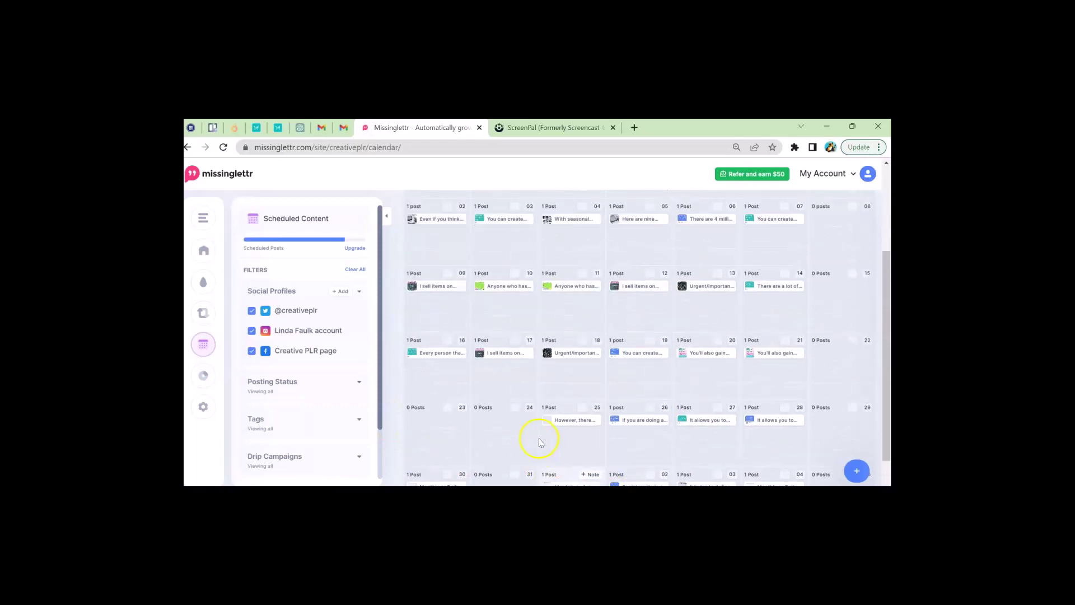